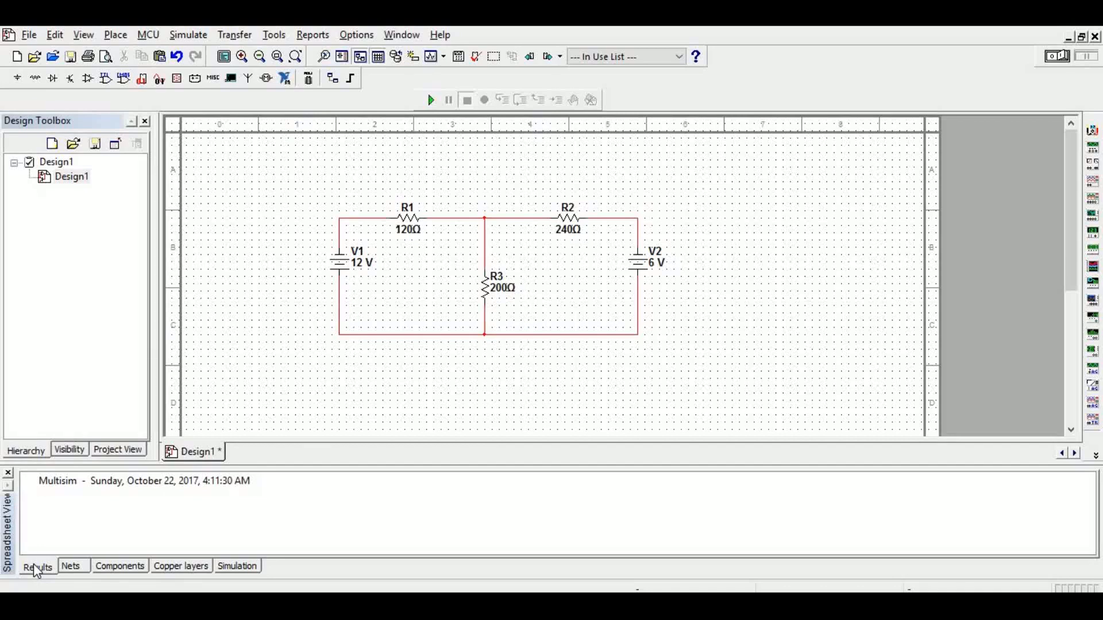
# Delete the entire existing circuit and place a 120 Ω resistor from the Basic group in the upper part of the sheet
pyautogui.moveTo(673, 350); pyautogui.dragTo(261, 191)
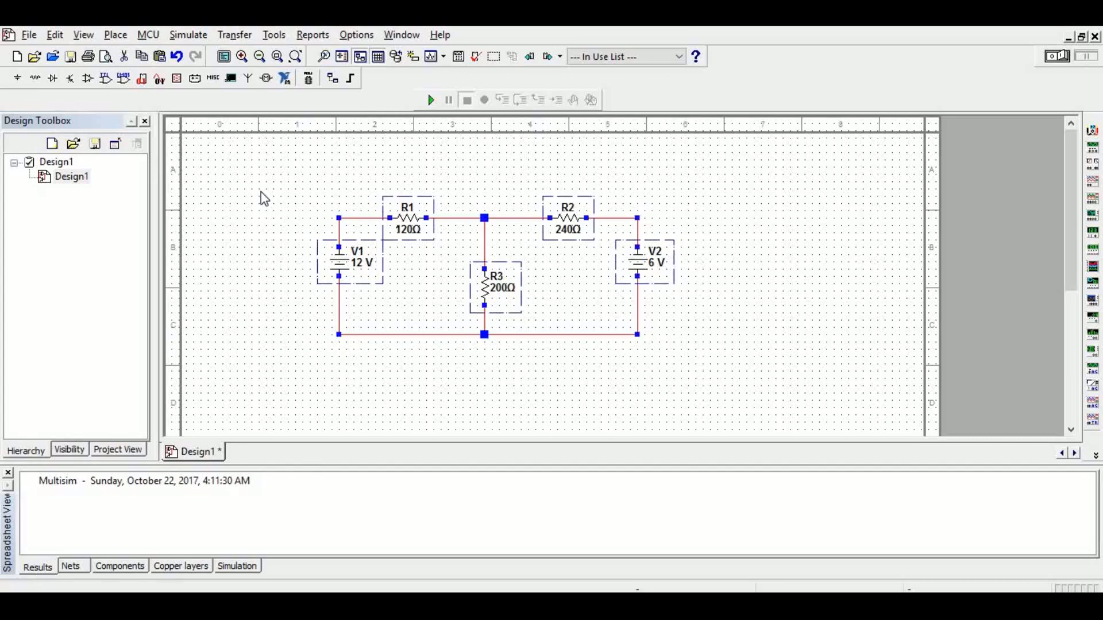
pyautogui.press('Delete')
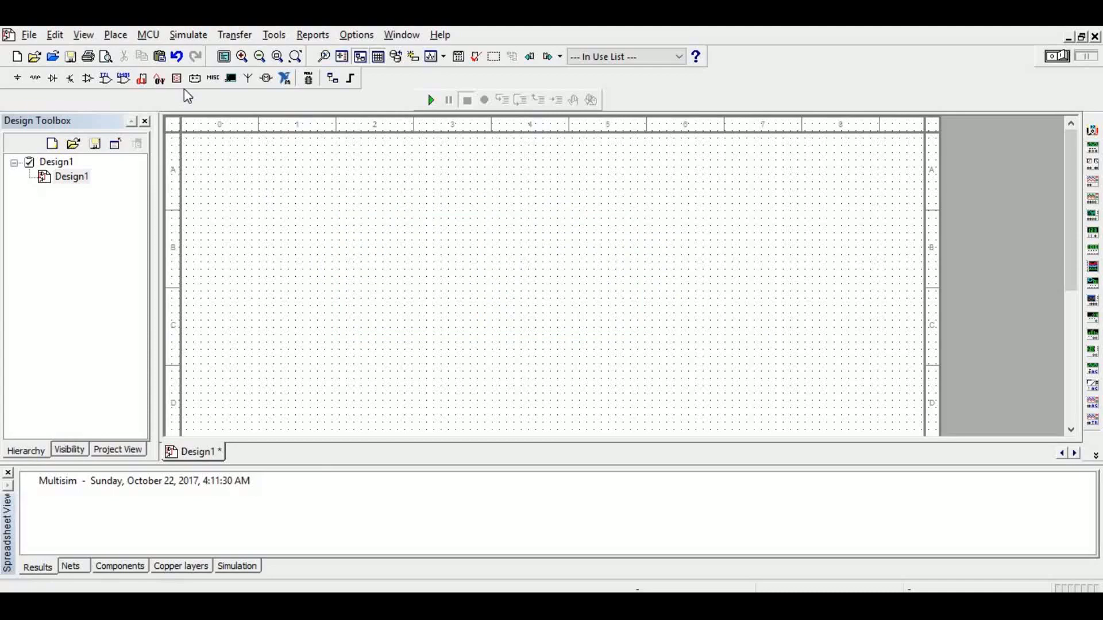
pyautogui.click(115, 36)
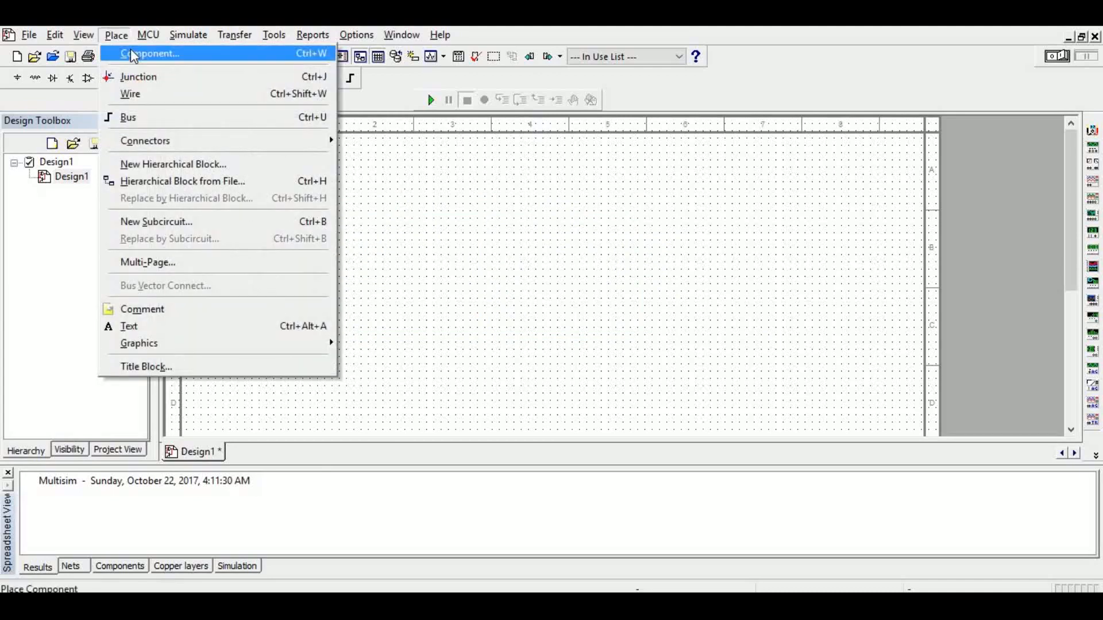
pyautogui.click(131, 53)
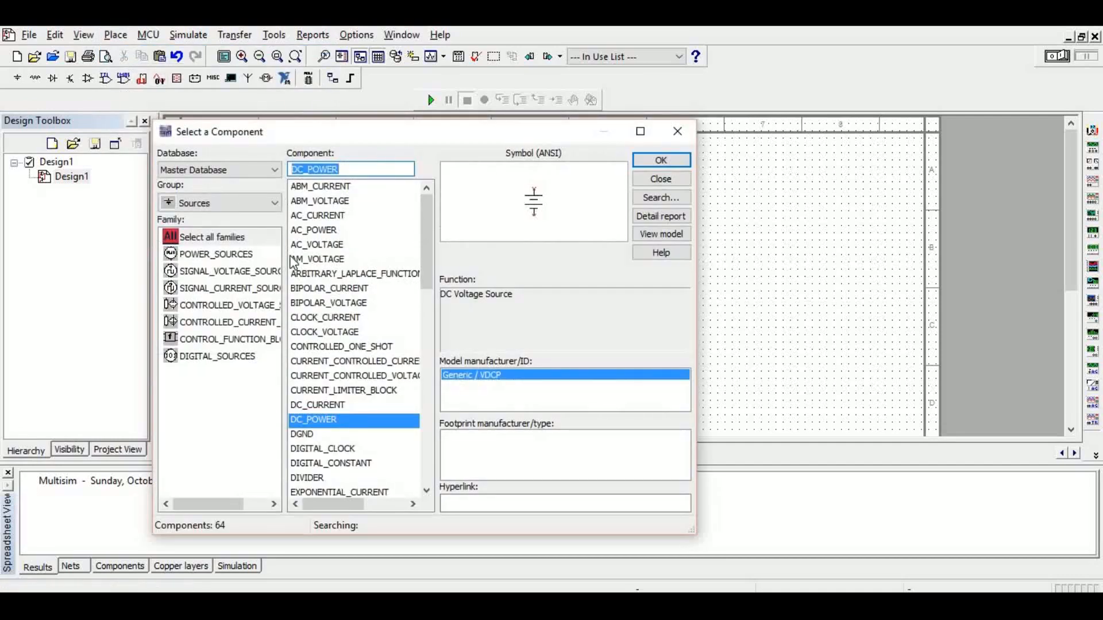
pyautogui.click(249, 204)
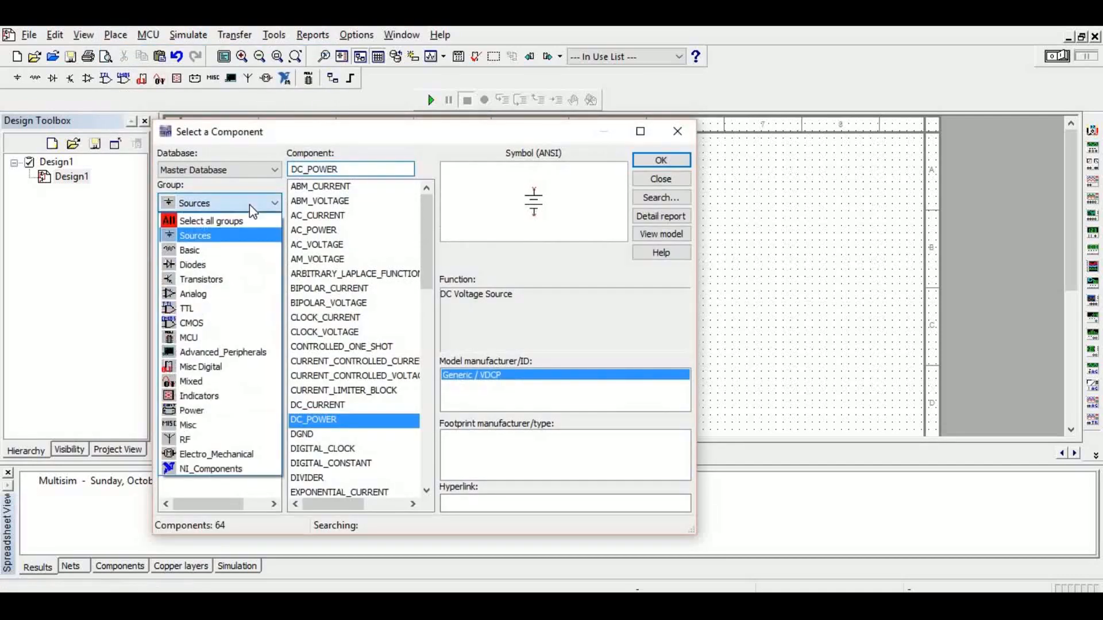
pyautogui.click(236, 250)
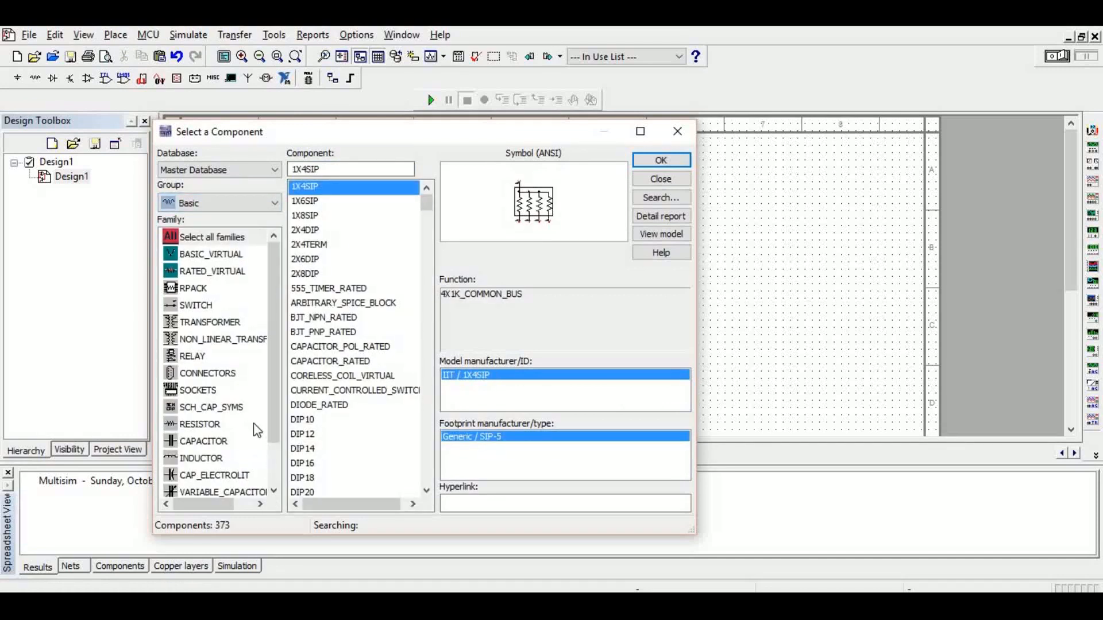
pyautogui.click(225, 424)
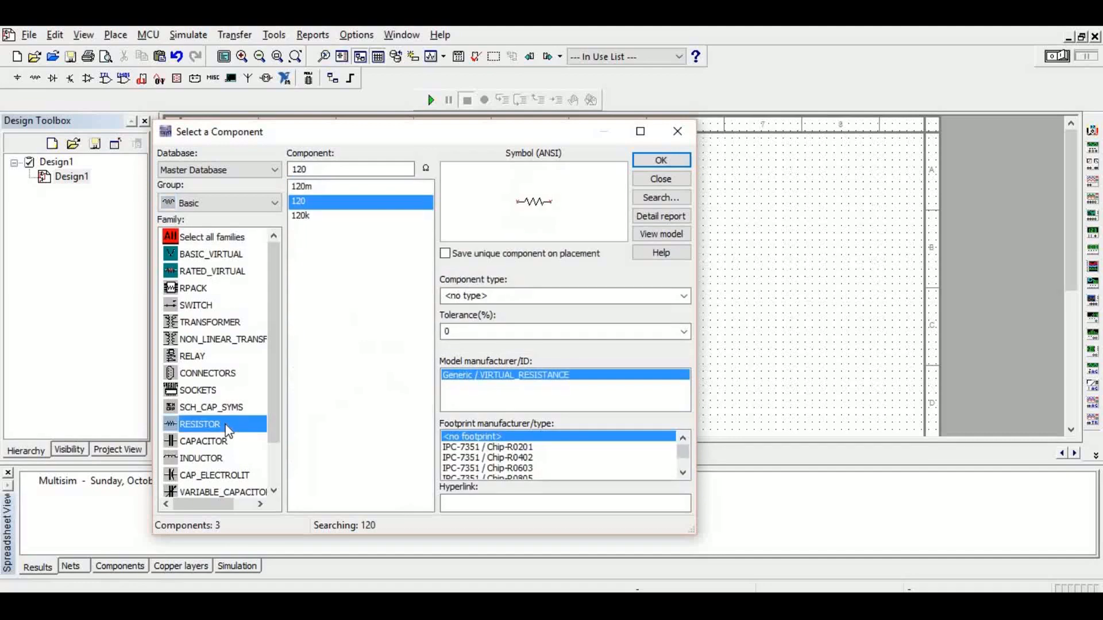
pyautogui.click(642, 162)
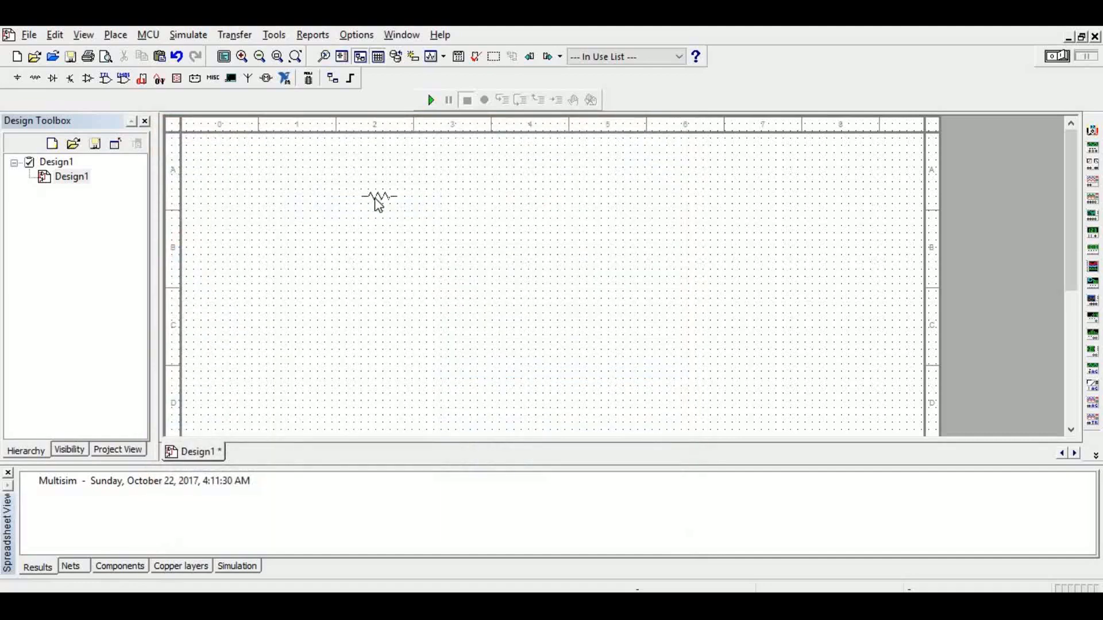
pyautogui.click(375, 198)
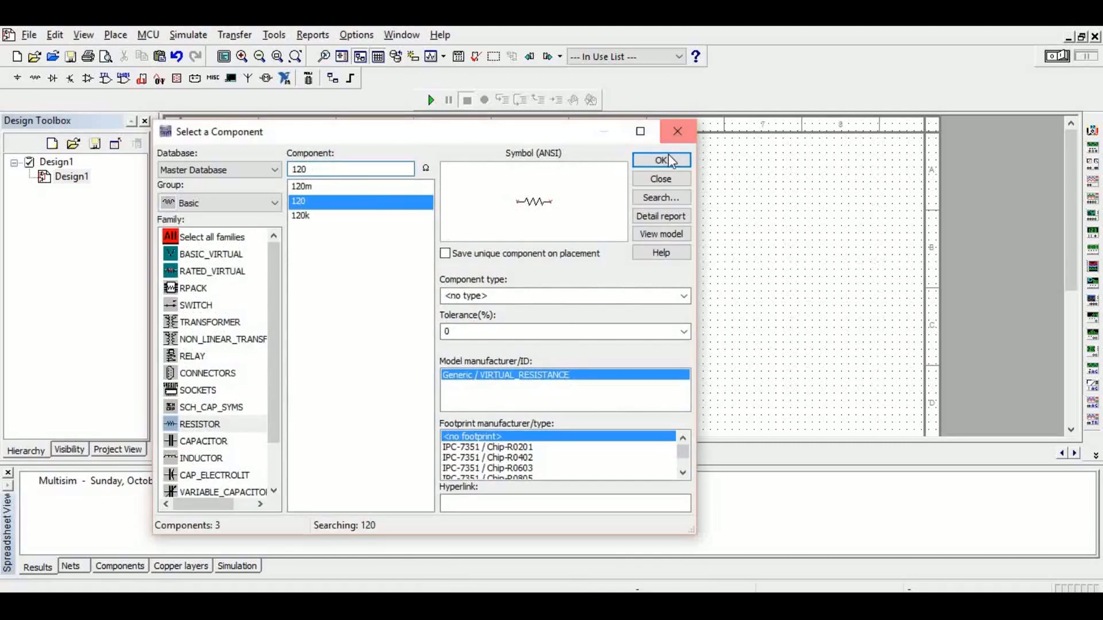
# Place two more 120 Ω resistors, R2 level with R1 to its right and R3 lower down between them
pyautogui.click(673, 159)
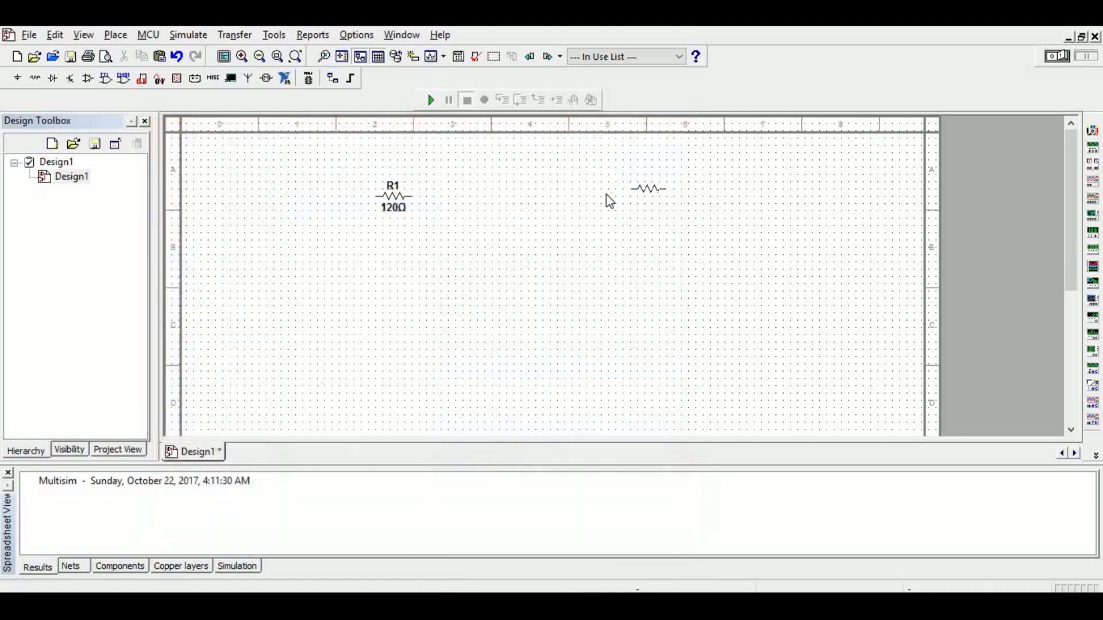
pyautogui.click(538, 196)
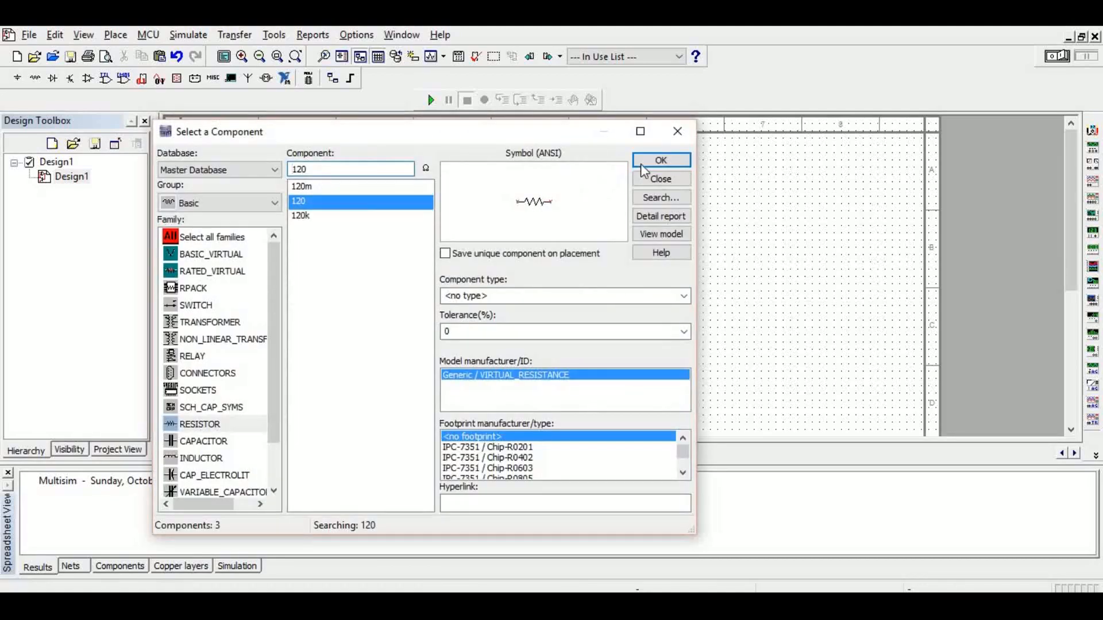
pyautogui.click(641, 165)
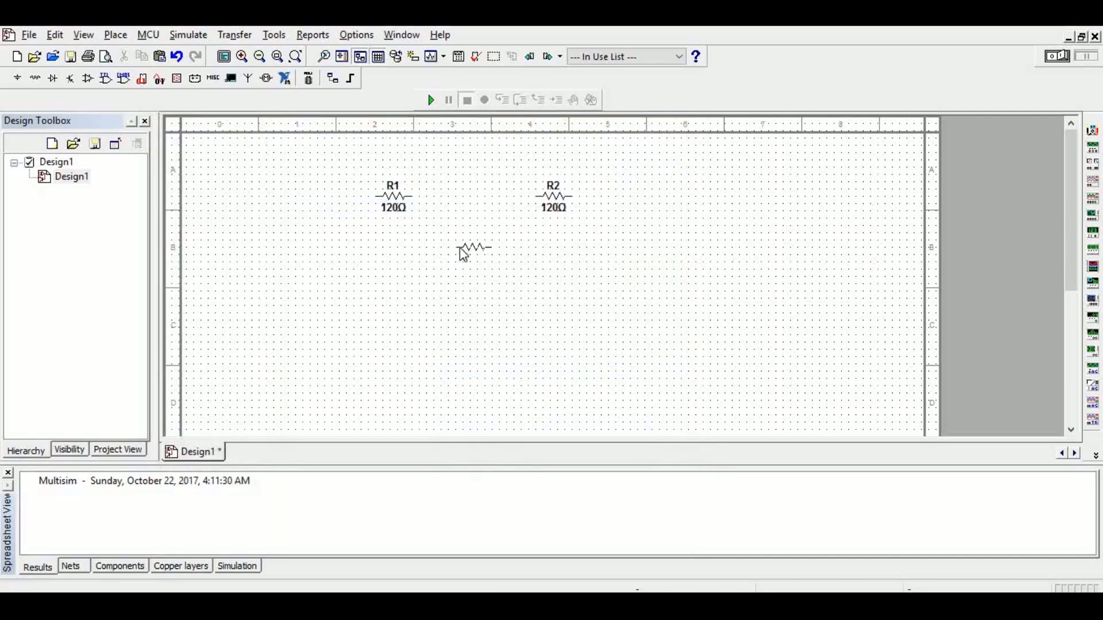
pyautogui.click(460, 246)
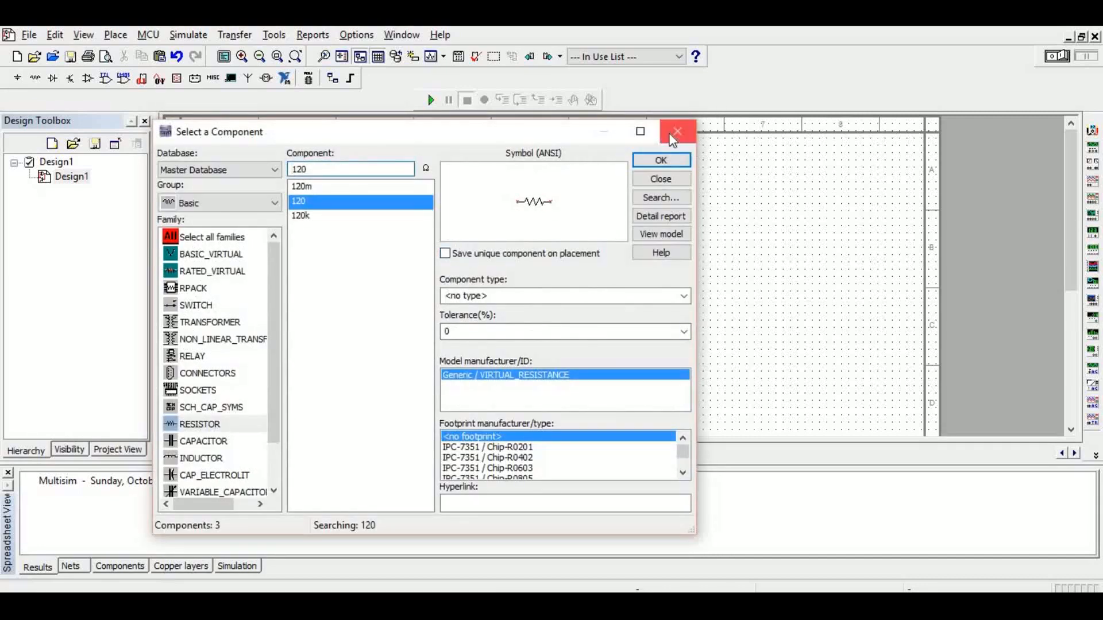
pyautogui.click(671, 137)
# Rotate resistor R3 to vertical and shift it slightly upward between R1 and R2
pyautogui.click(481, 243)
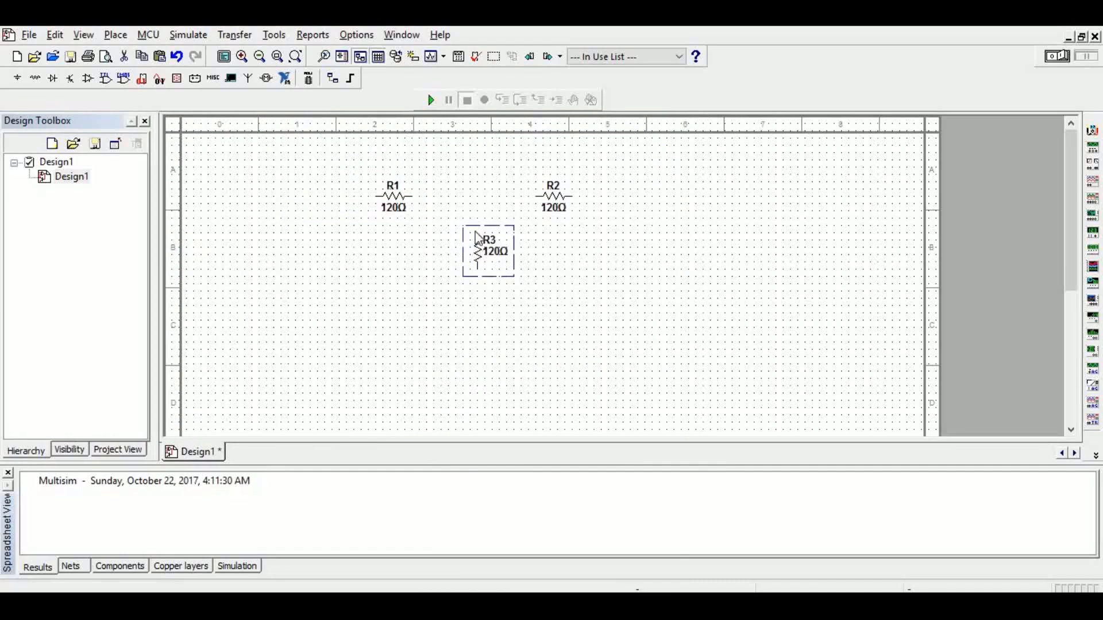
pyautogui.moveTo(474, 236); pyautogui.dragTo(468, 234)
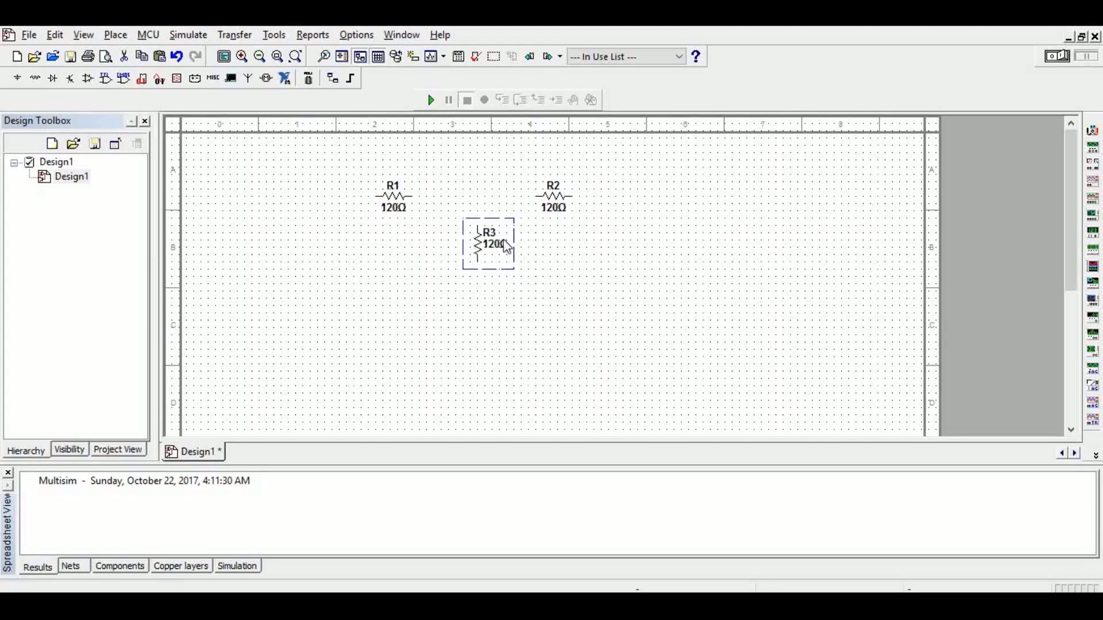
pyautogui.click(527, 241)
# Place two DC_POWER sources from the Sources group, V1 to the left of the resistors and V2 to their right
pyautogui.click(115, 36)
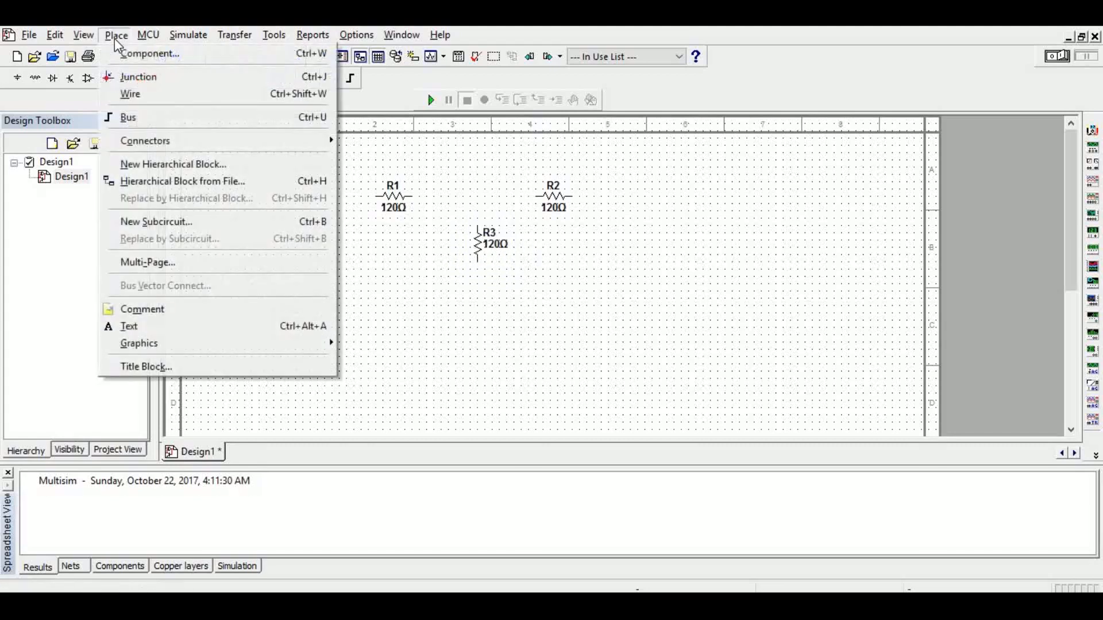
pyautogui.click(134, 53)
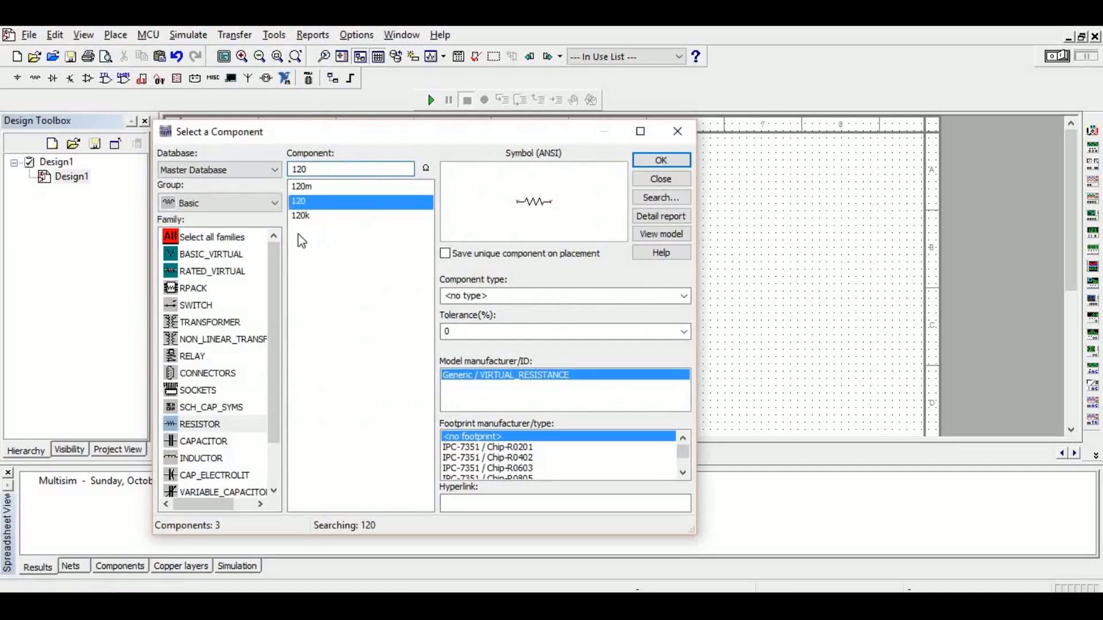
pyautogui.click(247, 209)
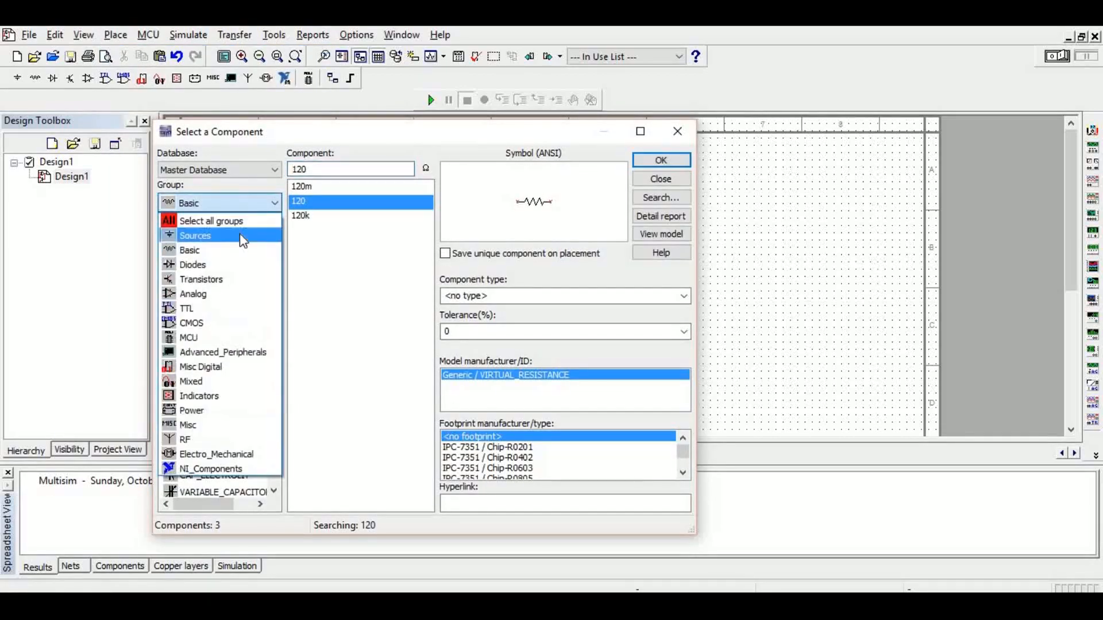
pyautogui.click(240, 233)
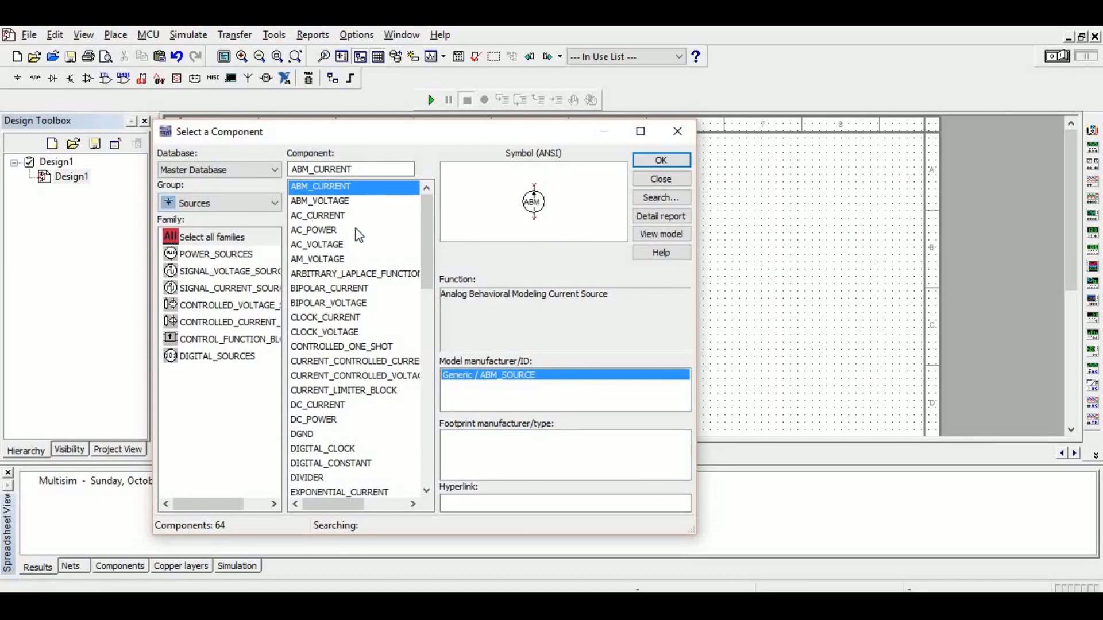
pyautogui.click(324, 421)
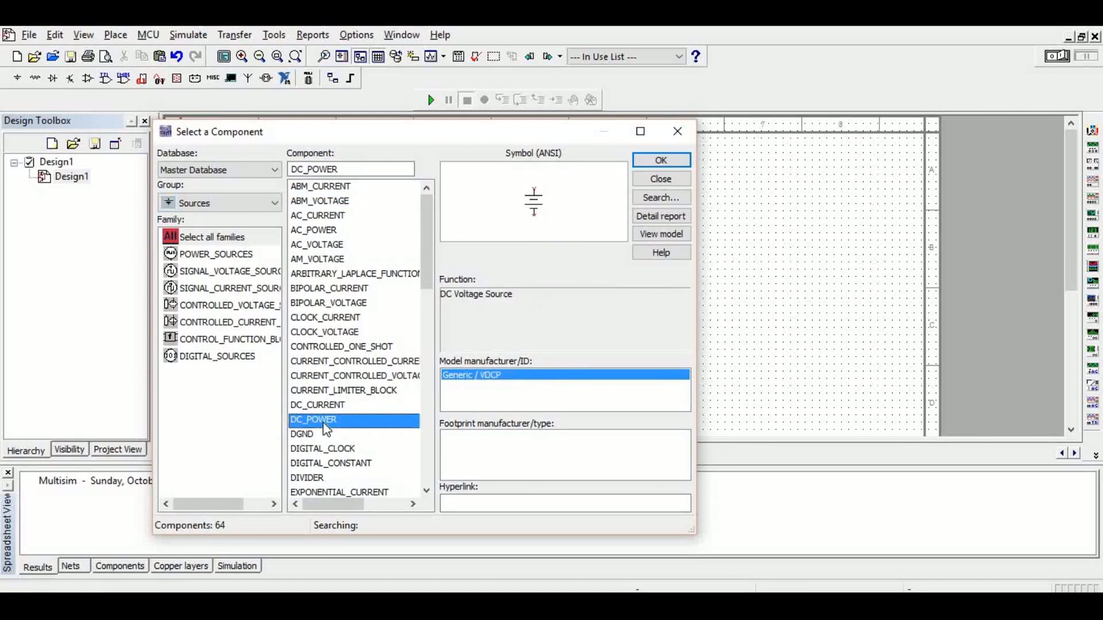
pyautogui.click(653, 162)
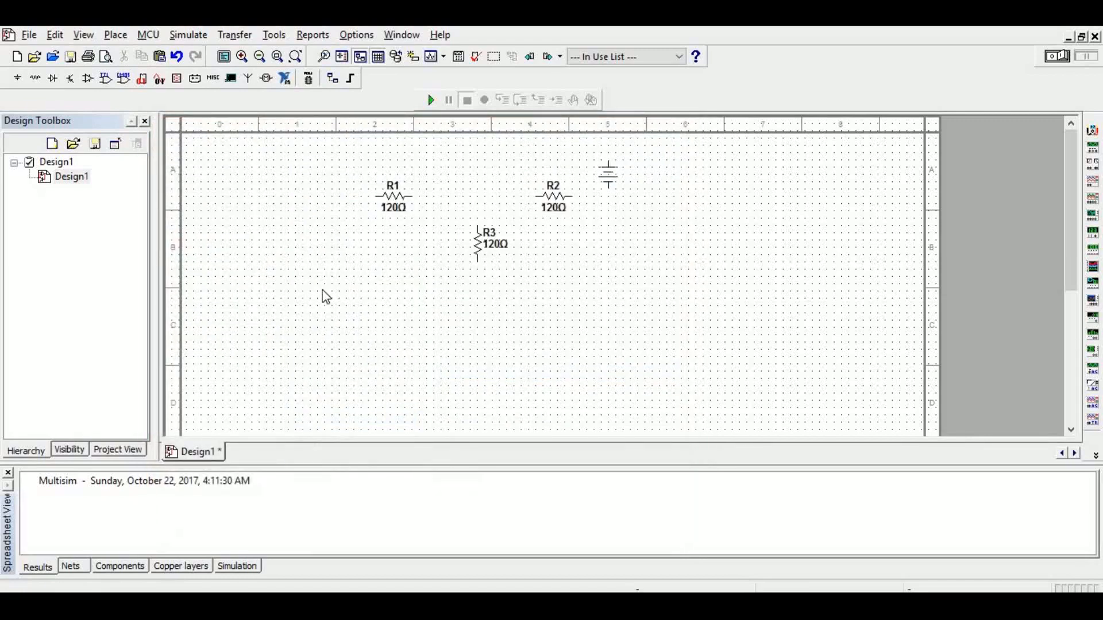
pyautogui.click(325, 269)
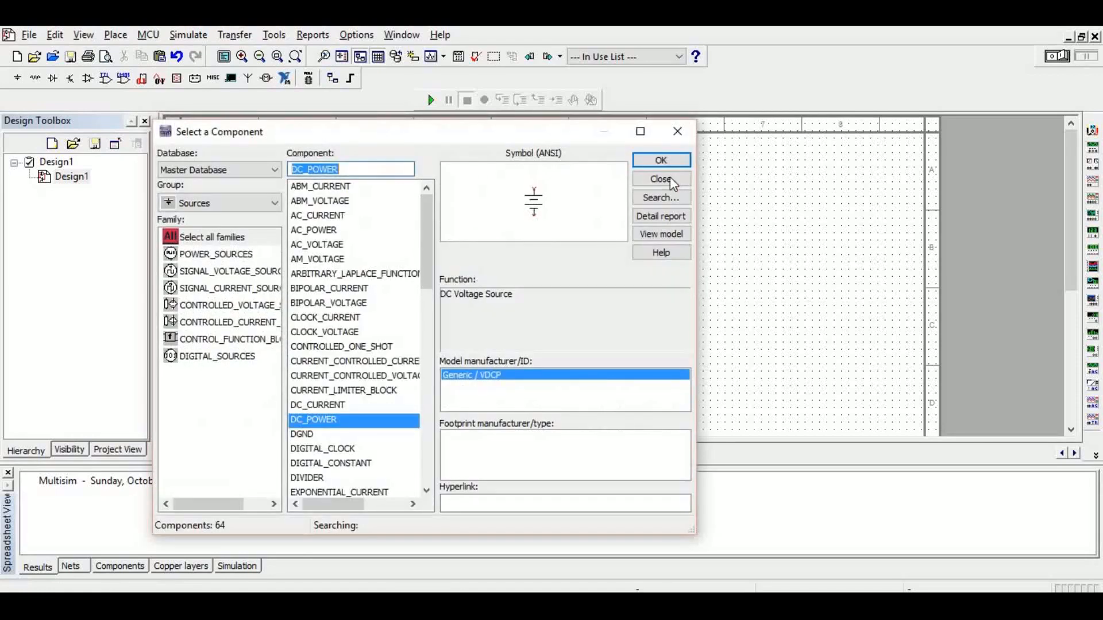
pyautogui.click(662, 163)
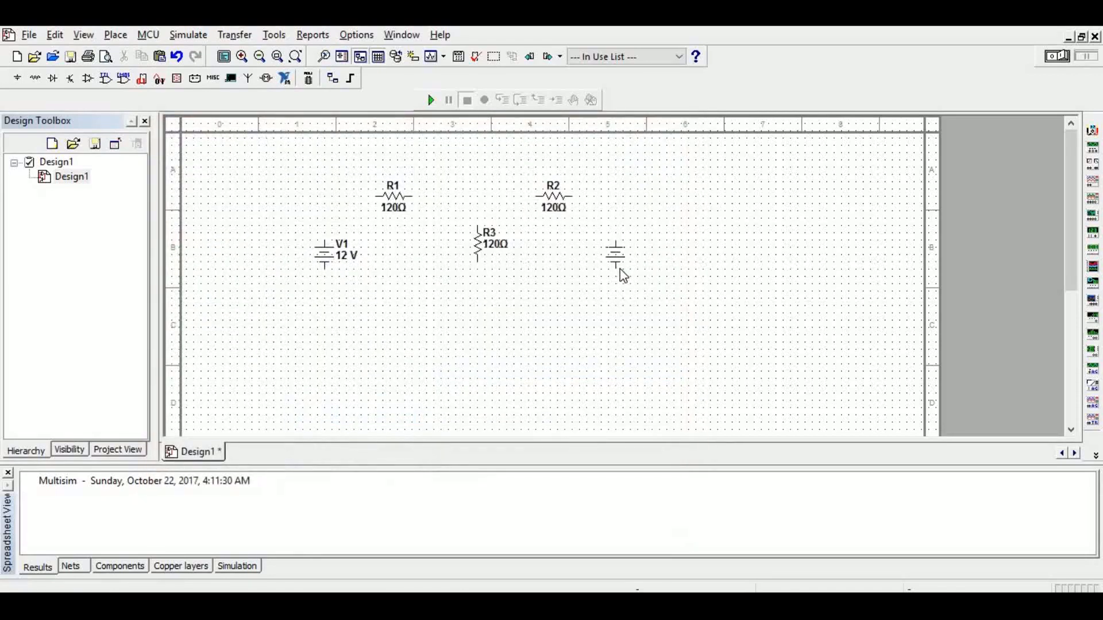
pyautogui.click(627, 272)
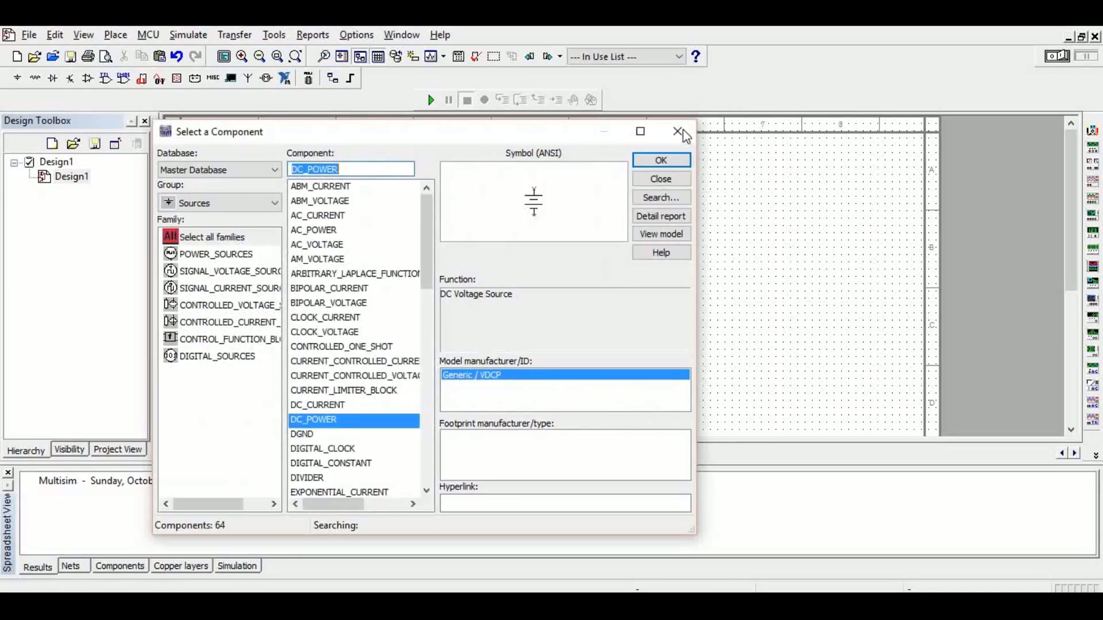
pyautogui.click(666, 139)
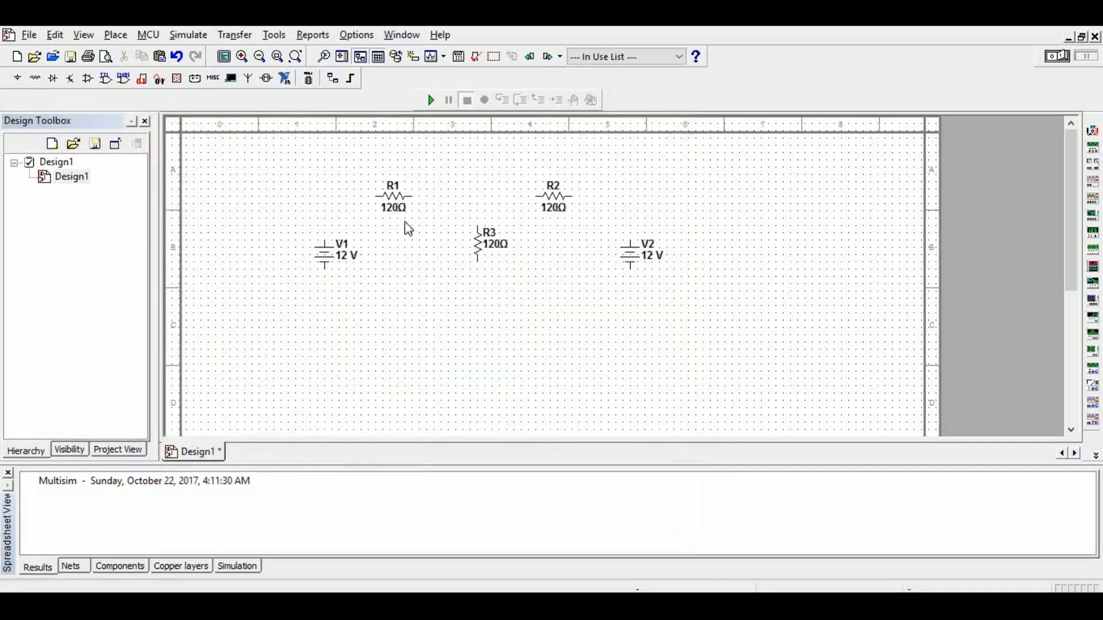
# Set the resistance of R2 to 240 Ω and that of R3 to 200 Ω
pyautogui.doubleClick(554, 197)
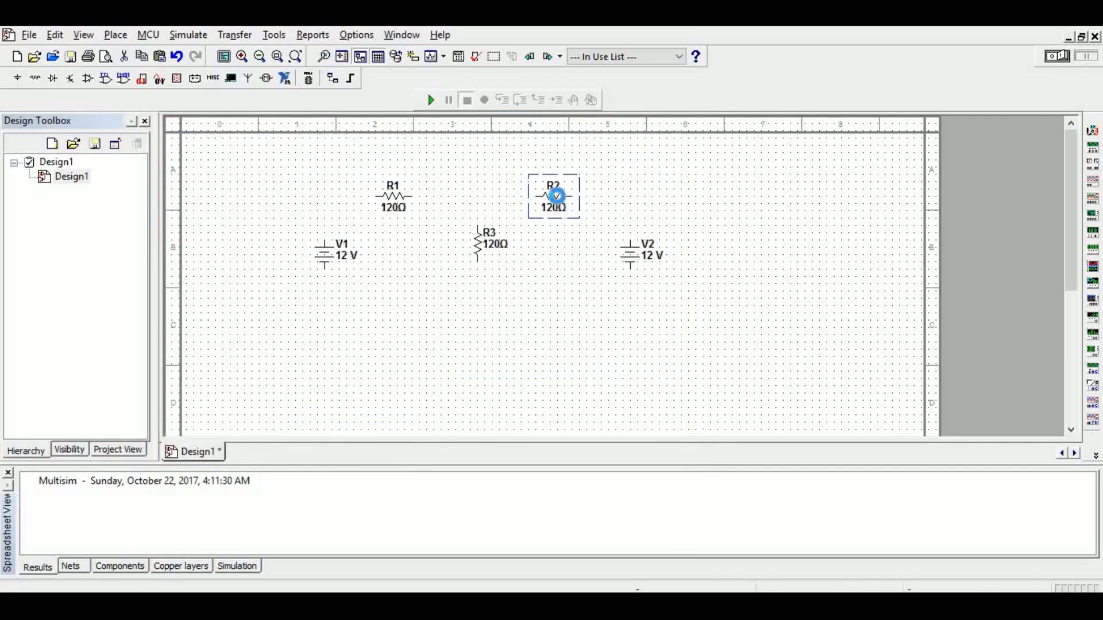
pyautogui.press('BackSpace')
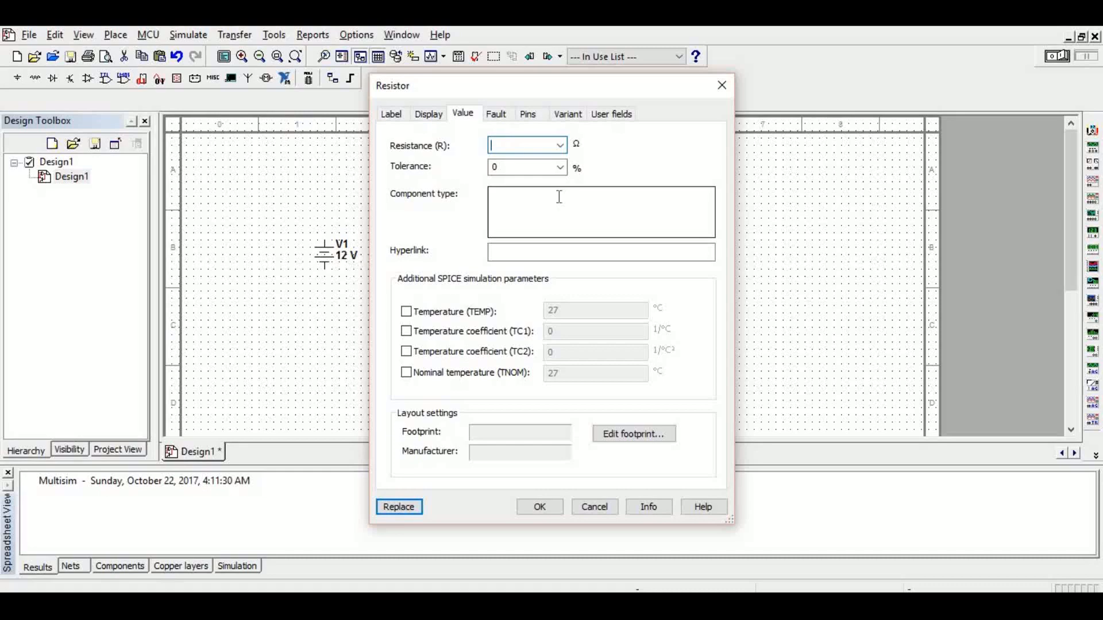
pyautogui.write('240')
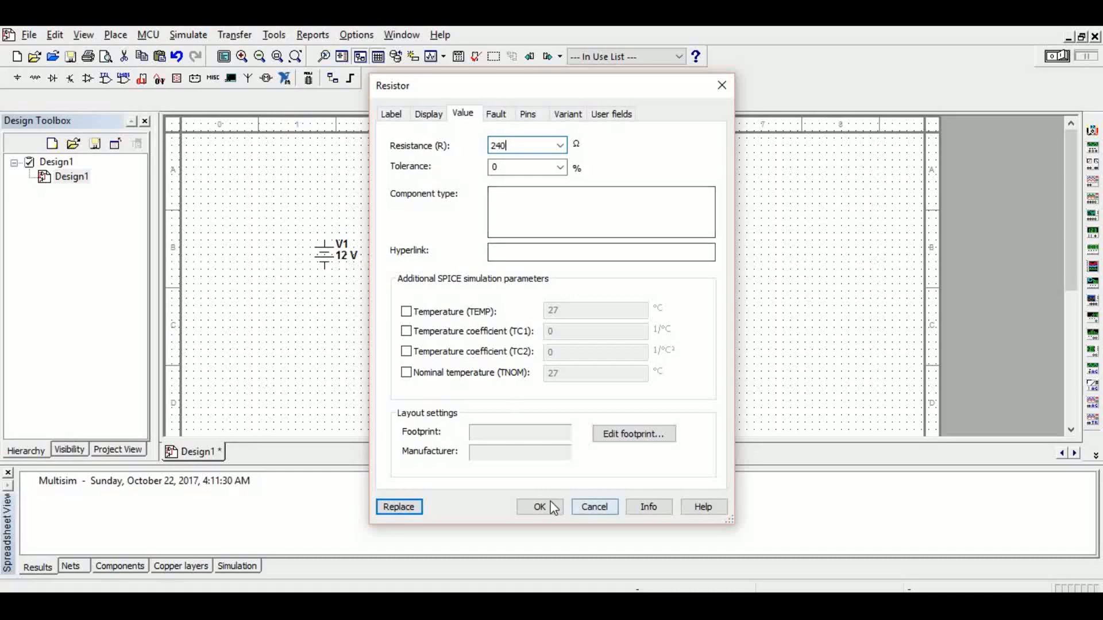
pyautogui.click(551, 508)
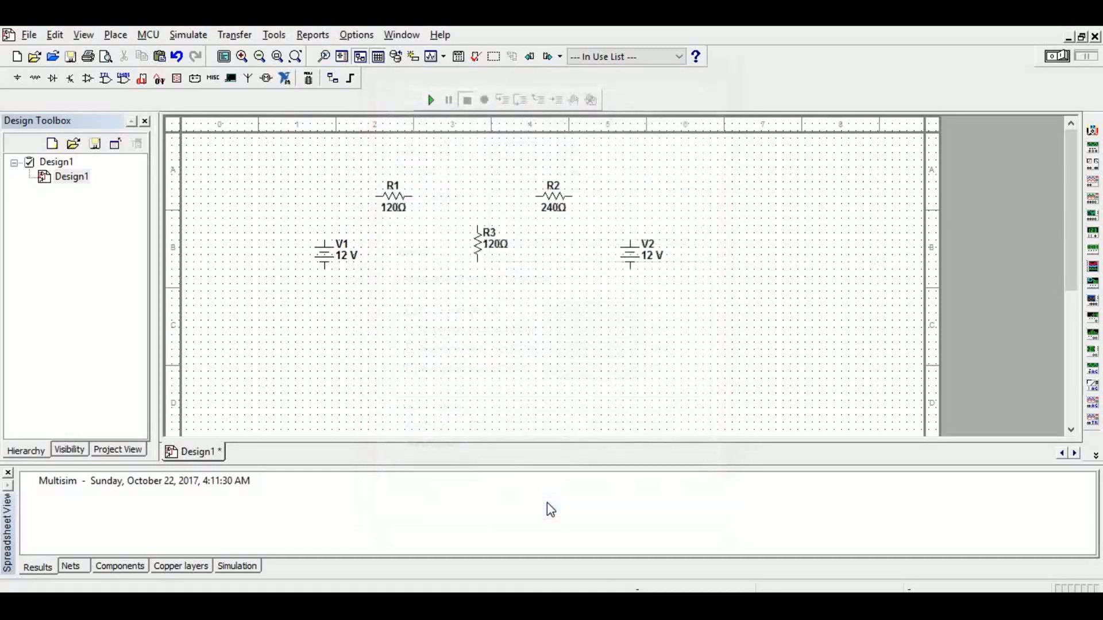
pyautogui.doubleClick(488, 244)
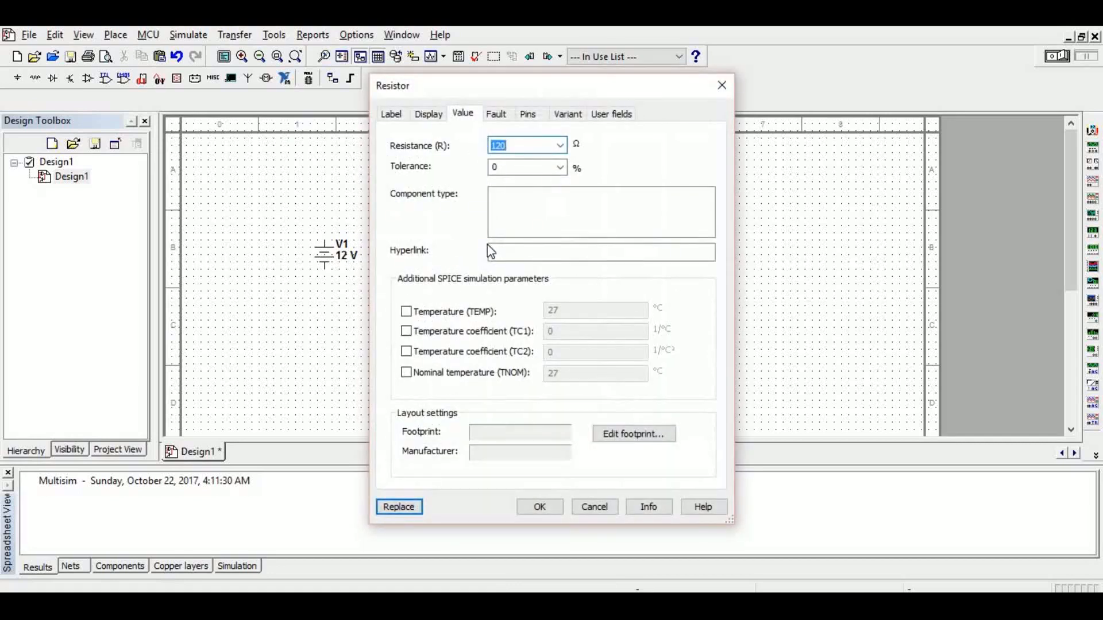
pyautogui.write('200')
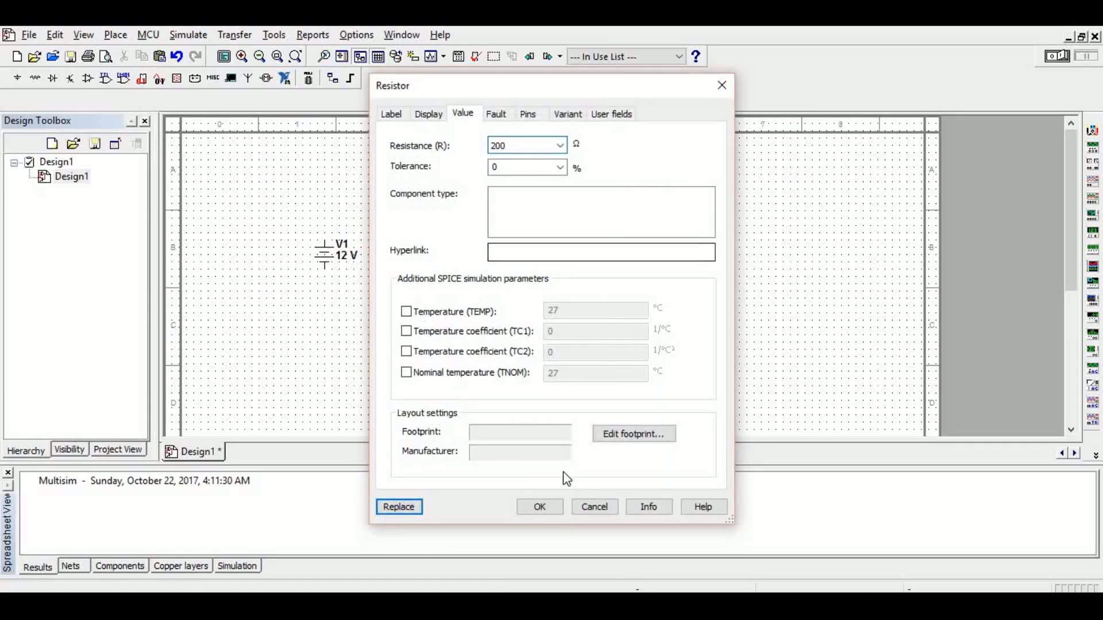
pyautogui.click(540, 508)
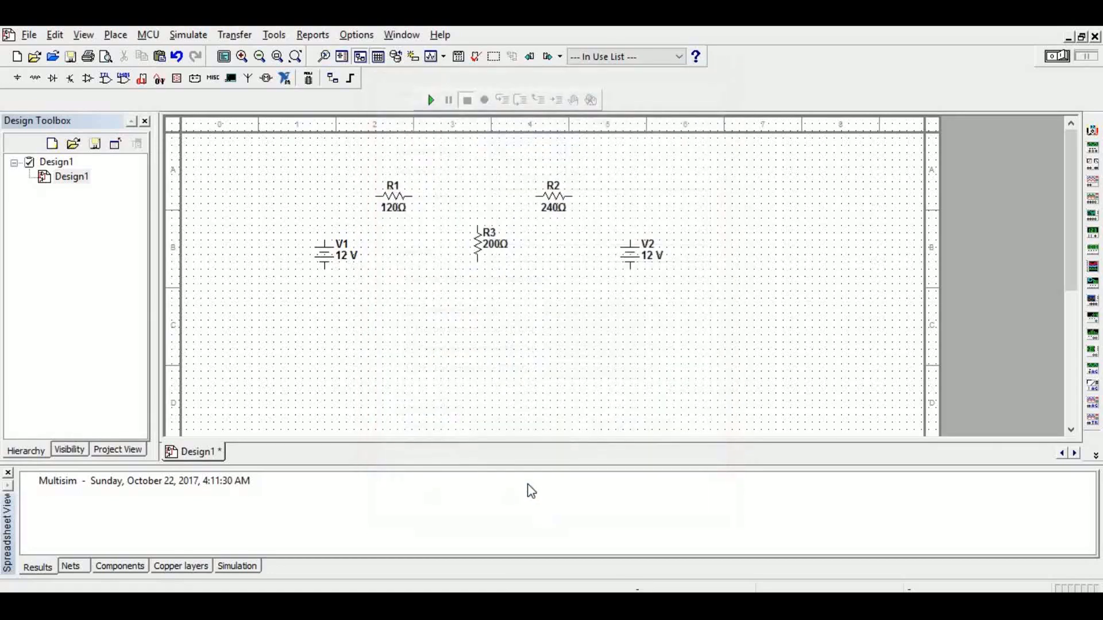
# Set the voltage of DC source V2 to 6 V
pyautogui.click(653, 260)
pyautogui.doubleClick(653, 259)
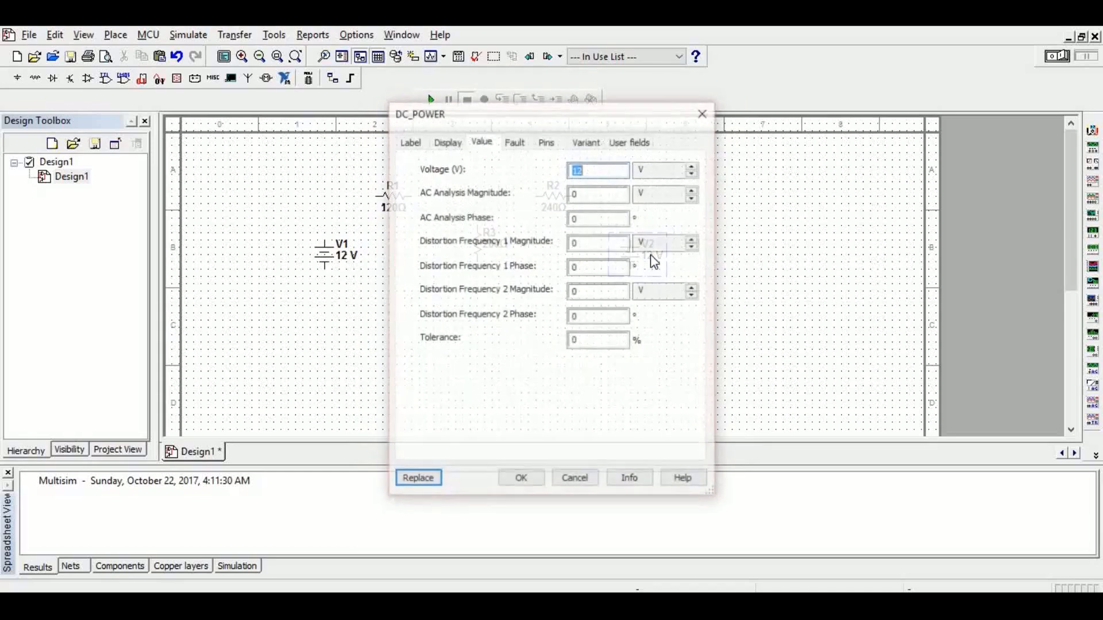
pyautogui.press('BackSpace')
pyautogui.write('6')
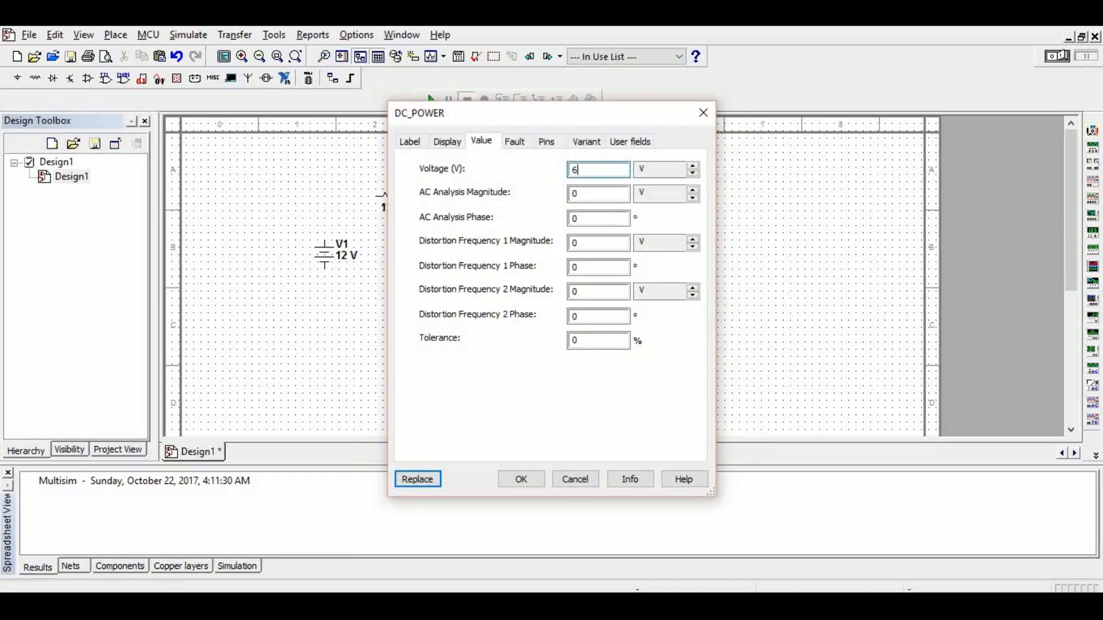
pyautogui.click(520, 479)
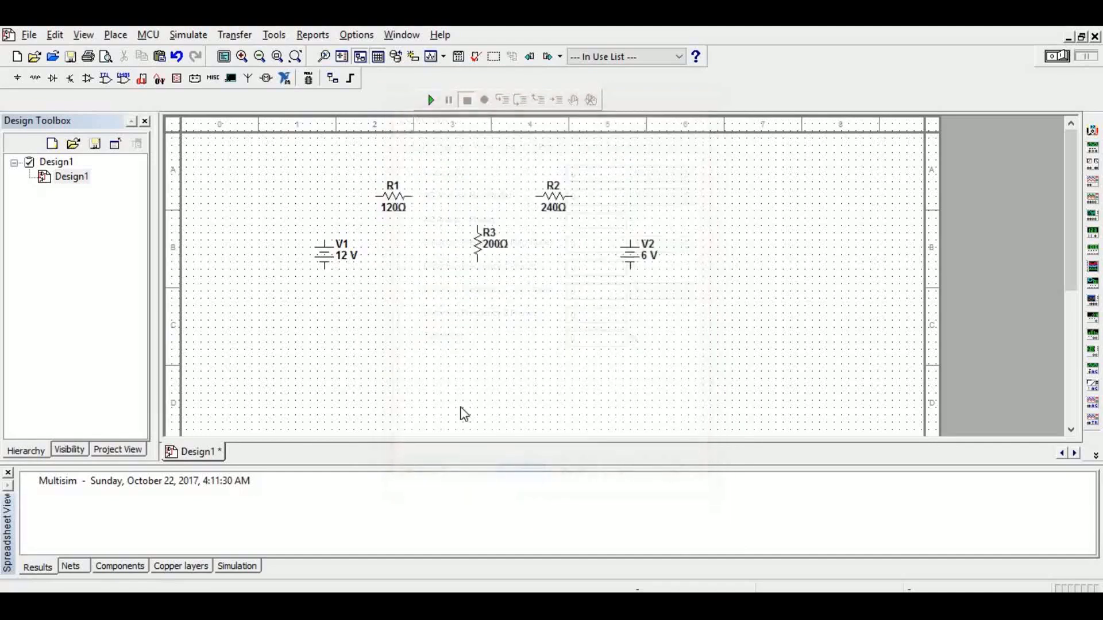
# Rotate both DC sources, V1 and V2, by 180° to reverse their polarity
pyautogui.click(328, 259)
pyautogui.hotkey('ctrl', 'r')
pyautogui.hotkey('ctrl', 'r')
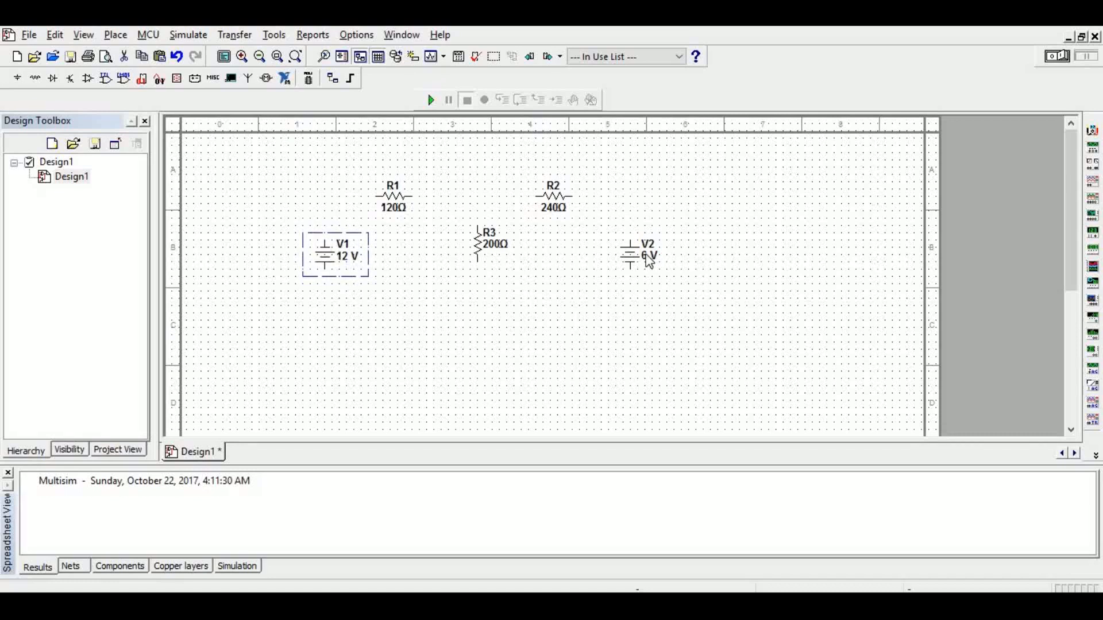
pyautogui.click(649, 261)
pyautogui.click(637, 260)
pyautogui.hotkey('ctrl', 'r')
pyautogui.hotkey('ctrl', 'r')
pyautogui.click(550, 284)
# Wire R1, R2, V2 and V1 into a closed outer loop, joining the lower ends of both sources
pyautogui.click(412, 196)
pyautogui.click(534, 196)
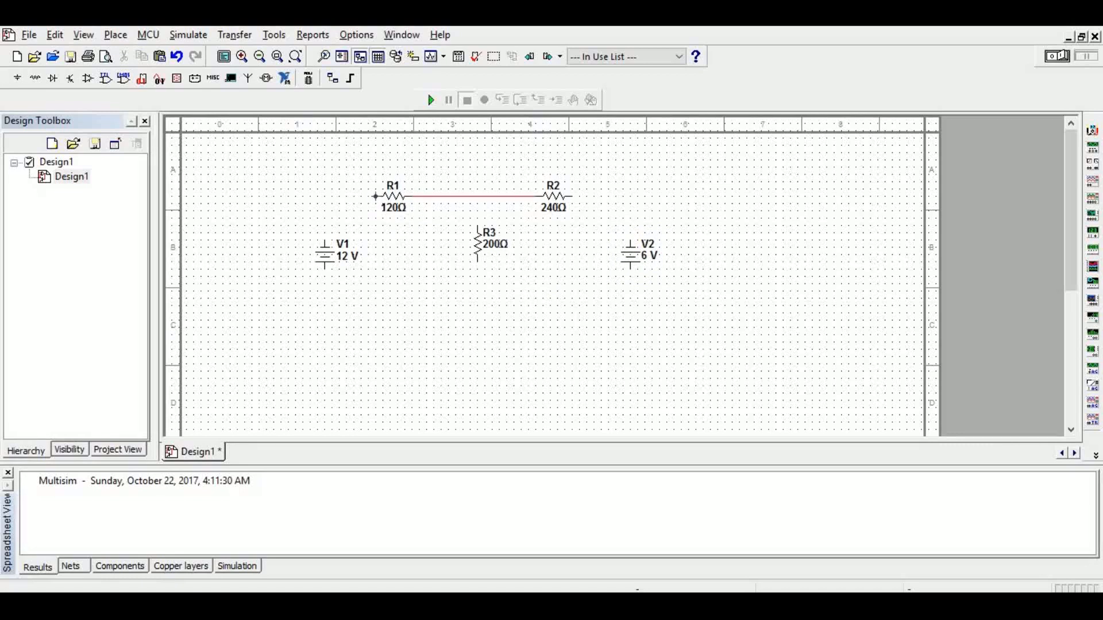
pyautogui.click(374, 197)
pyautogui.click(325, 241)
pyautogui.click(324, 270)
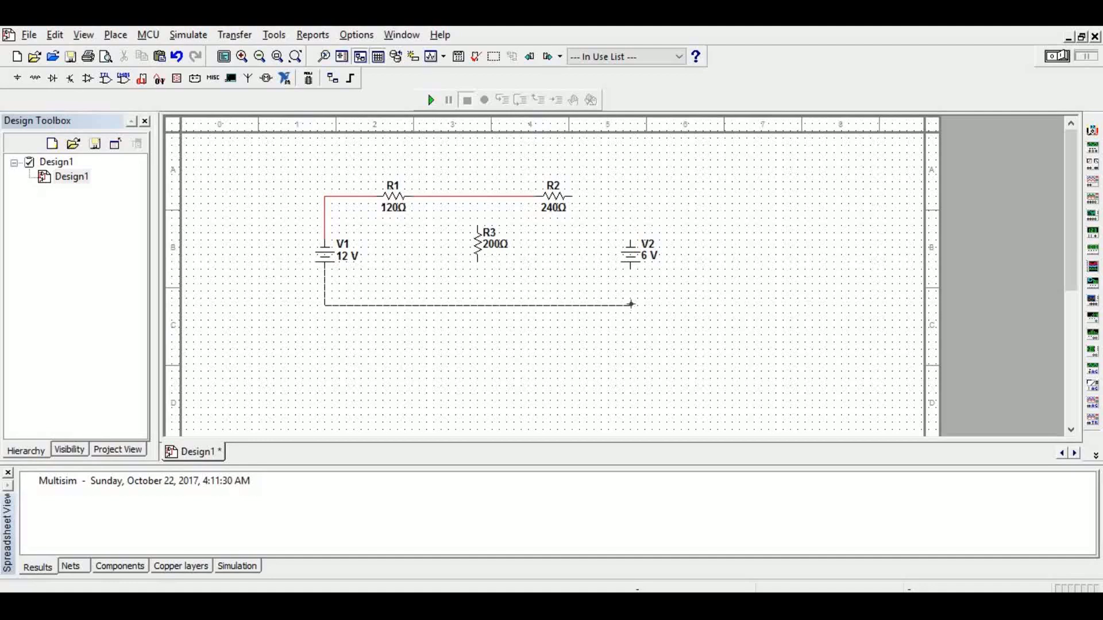
pyautogui.click(628, 273)
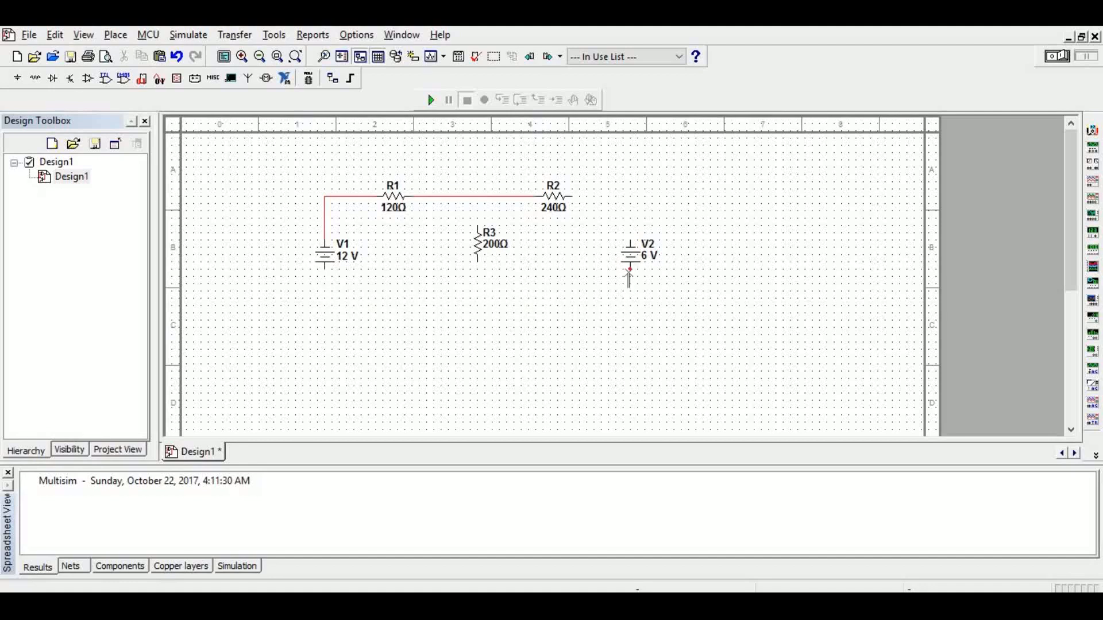
pyautogui.click(631, 241)
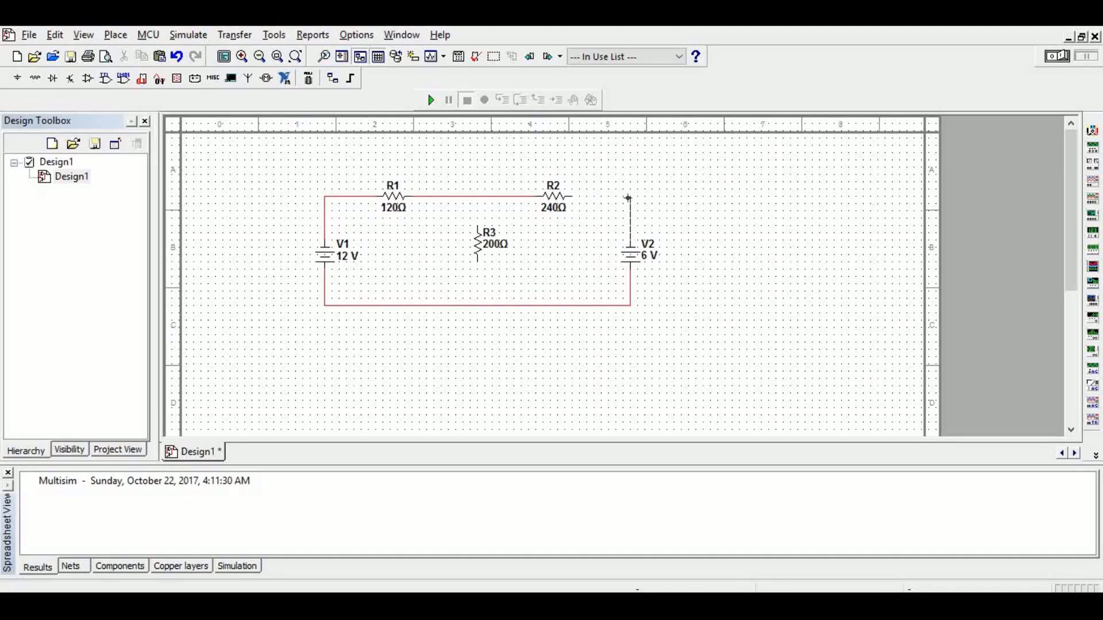
pyautogui.click(572, 197)
# Move resistor R3 slightly down inside the loop and place a multimeter just above it
pyautogui.click(477, 246)
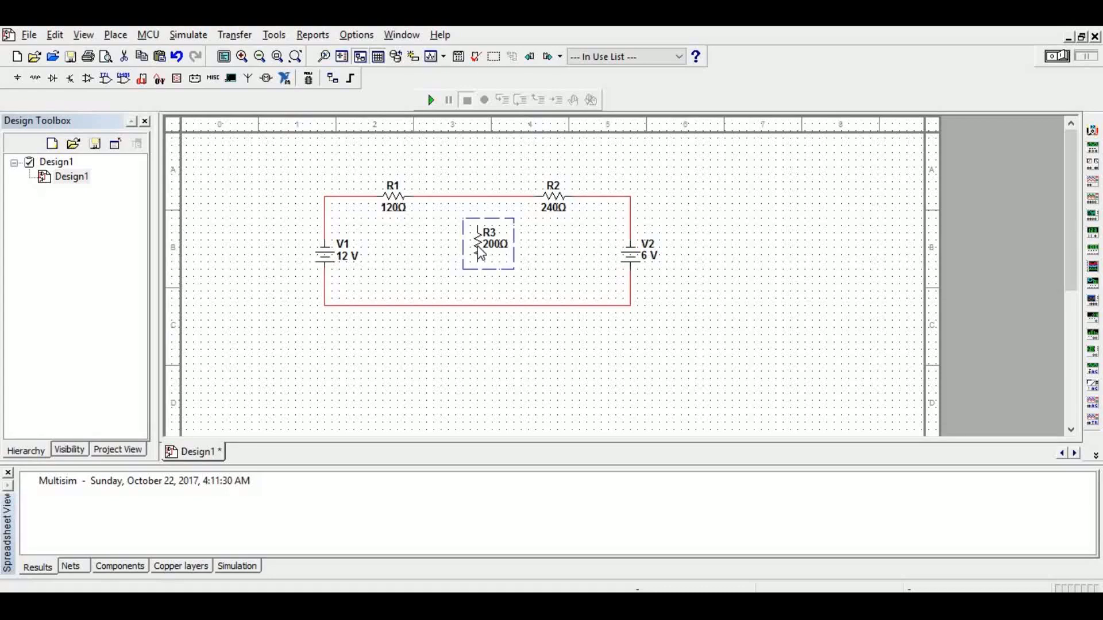
pyautogui.moveTo(481, 253); pyautogui.dragTo(478, 274)
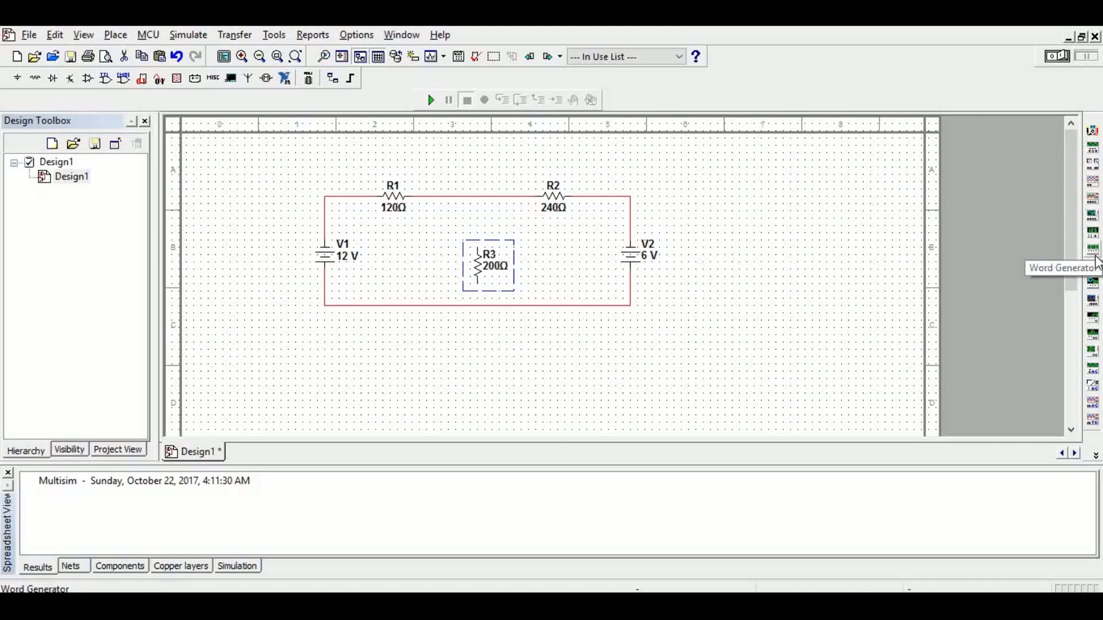
pyautogui.click(1090, 132)
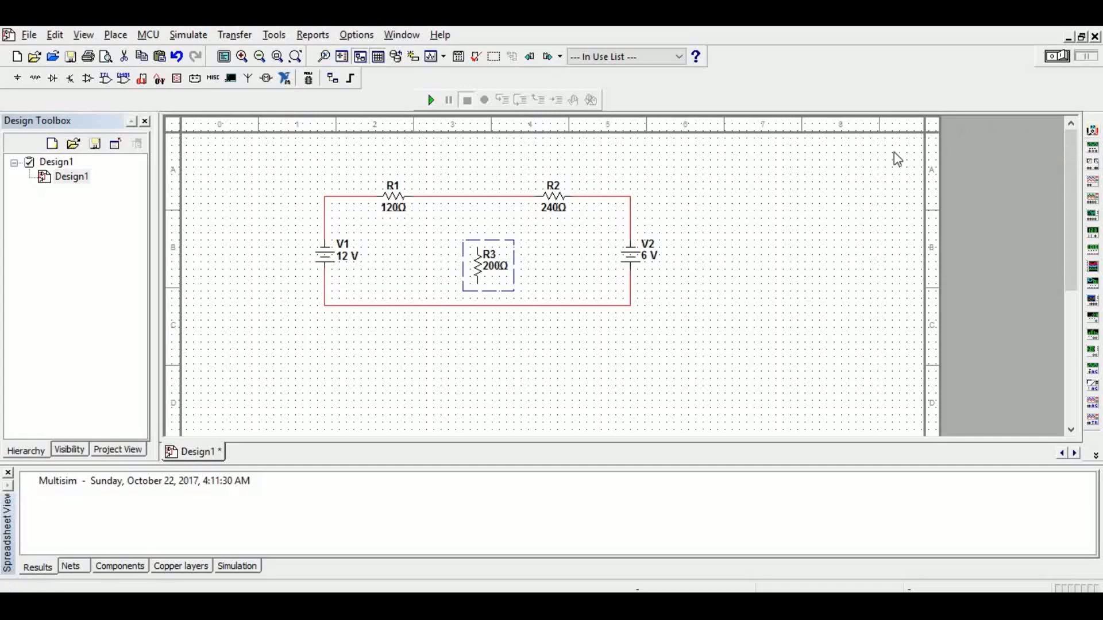
pyautogui.click(488, 240)
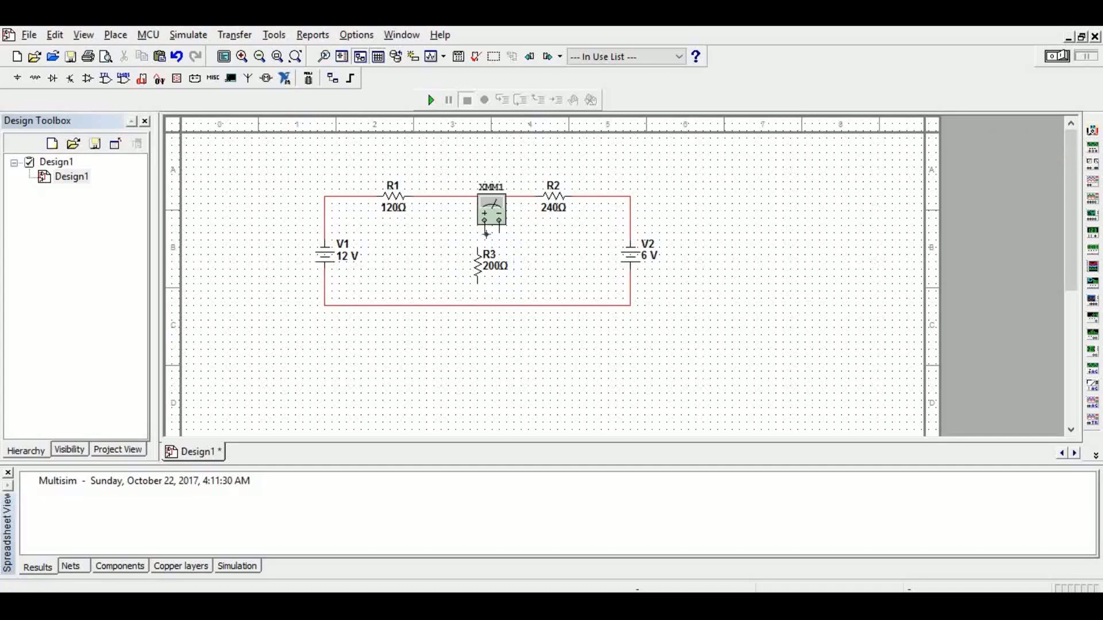
# Rotate and position the multimeter beside the R3 branch, and wire it in series with R3 between the loop's upper and lower wires
pyautogui.click(494, 198)
pyautogui.click(496, 211)
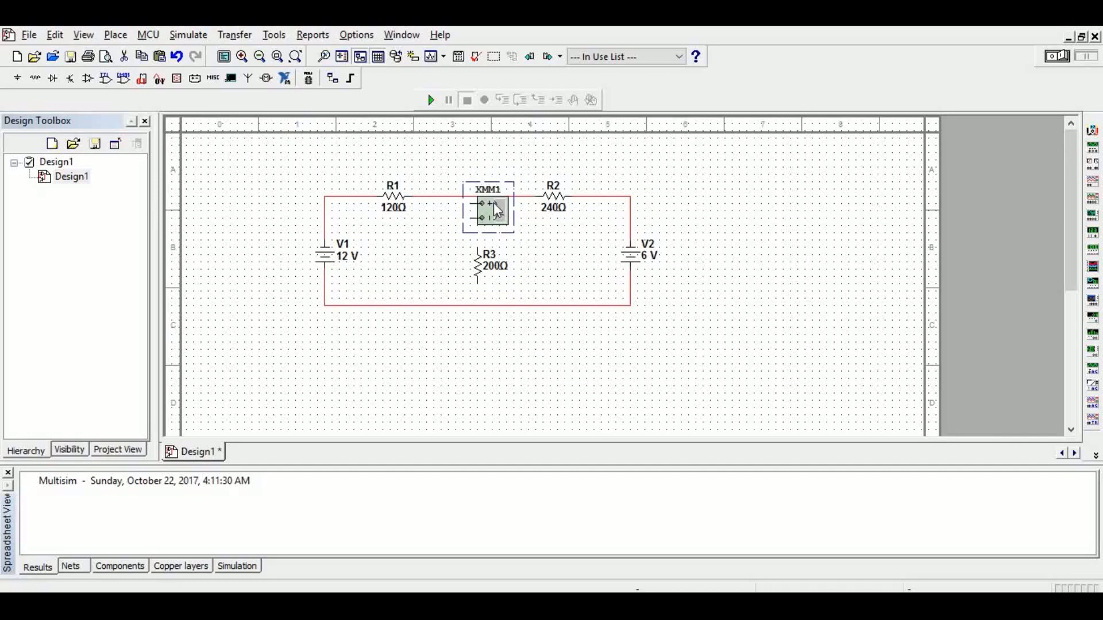
pyautogui.moveTo(494, 202); pyautogui.dragTo(508, 216)
pyautogui.moveTo(506, 215); pyautogui.dragTo(501, 222)
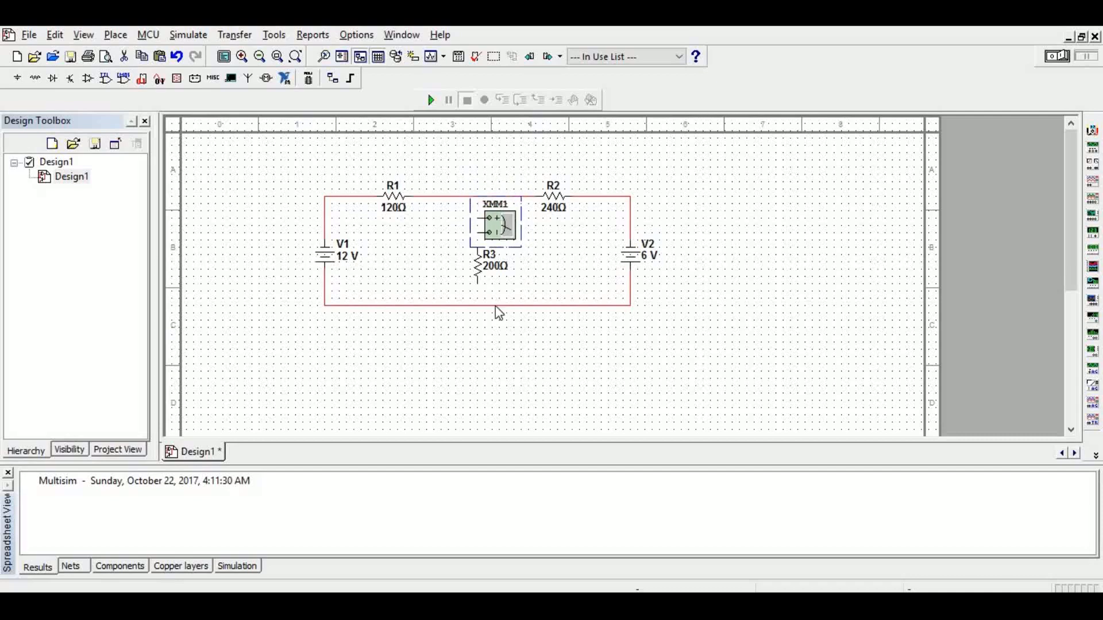
pyautogui.click(477, 291)
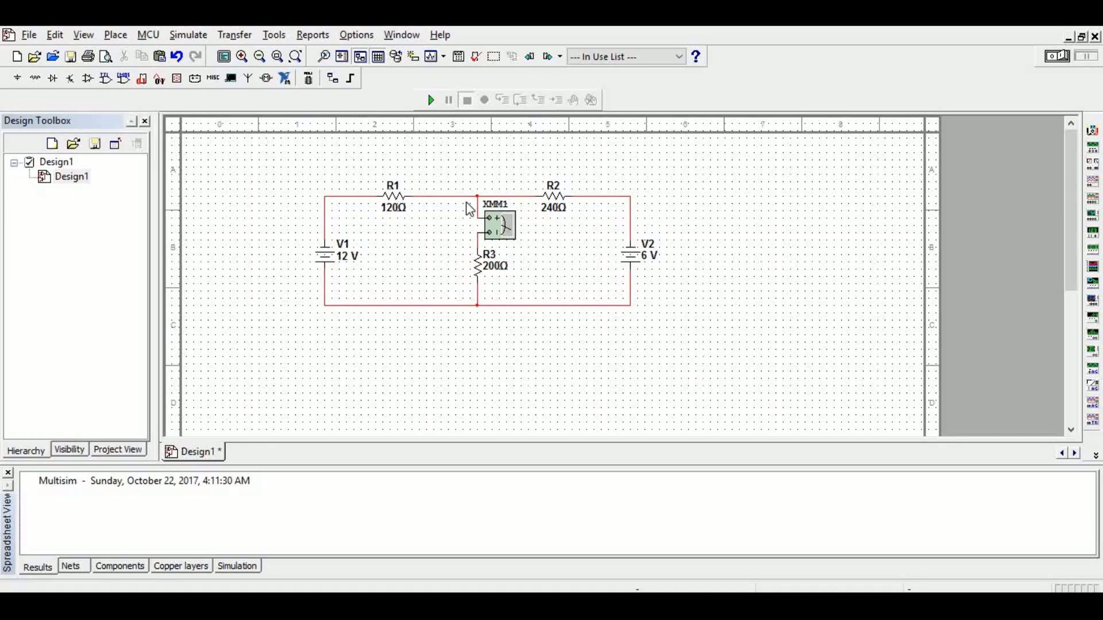
# Try to run the simulation, and place a GROUND component at the junction below R3
pyautogui.click(430, 101)
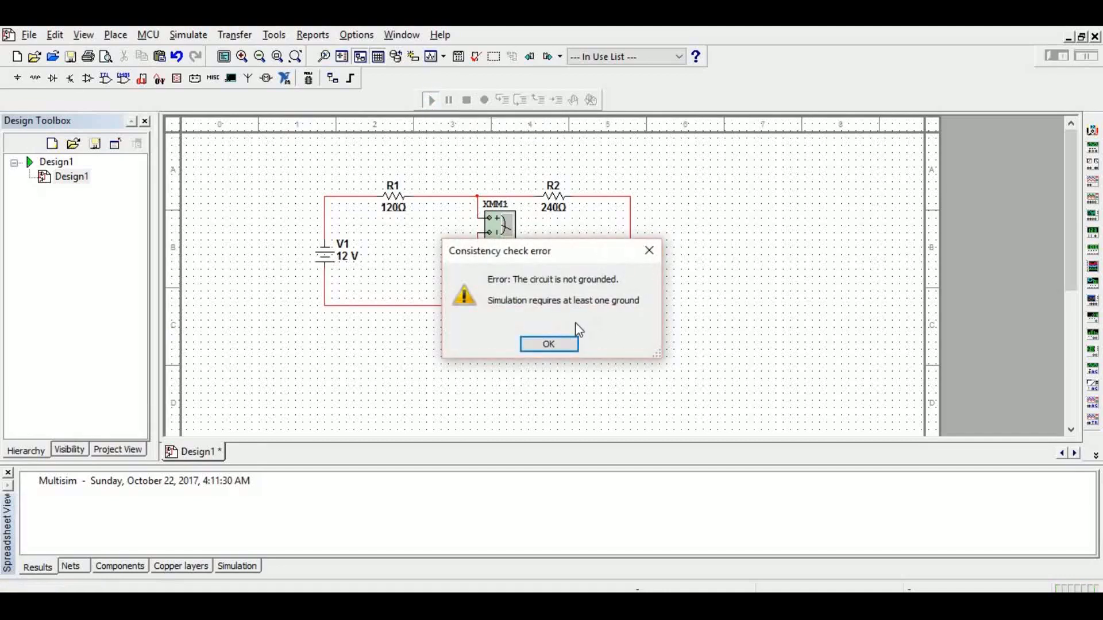
pyautogui.click(543, 343)
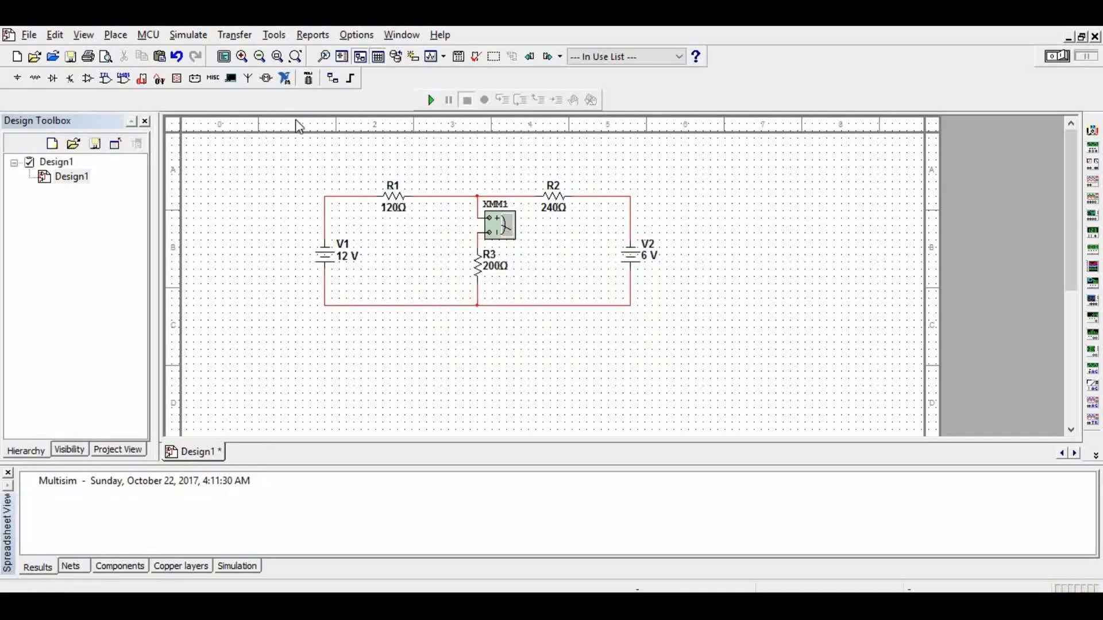
pyautogui.click(116, 35)
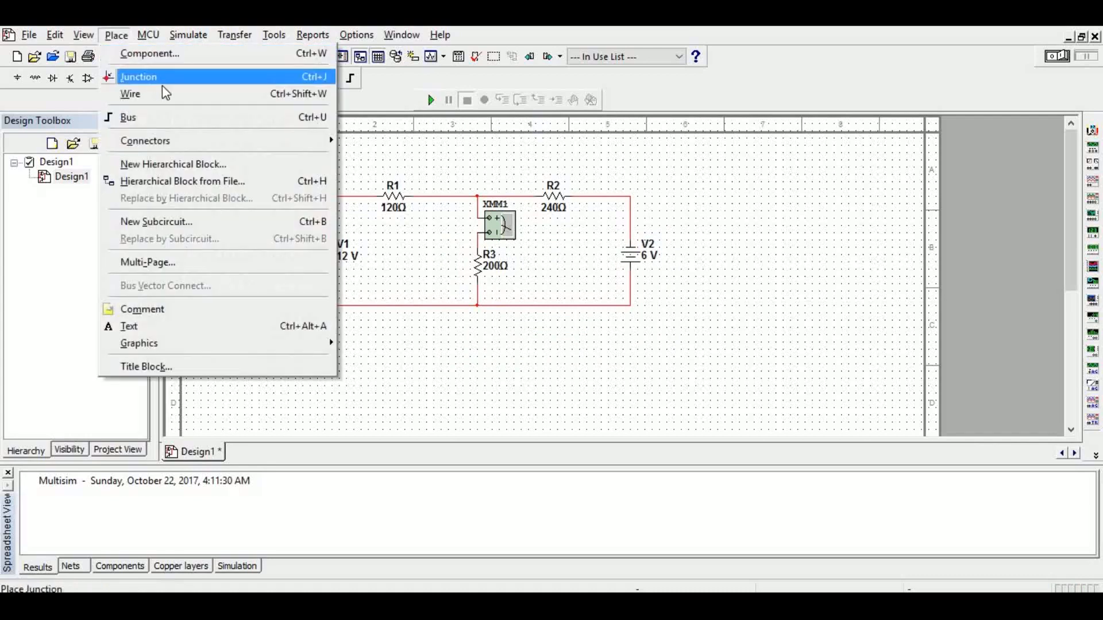
pyautogui.click(164, 57)
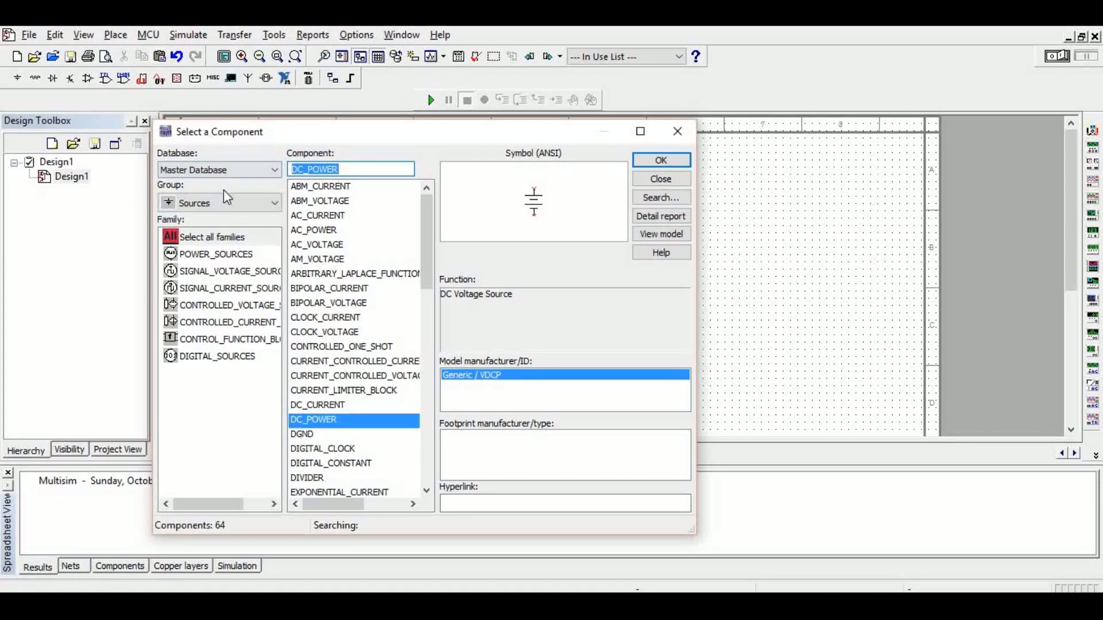
pyautogui.click(228, 206)
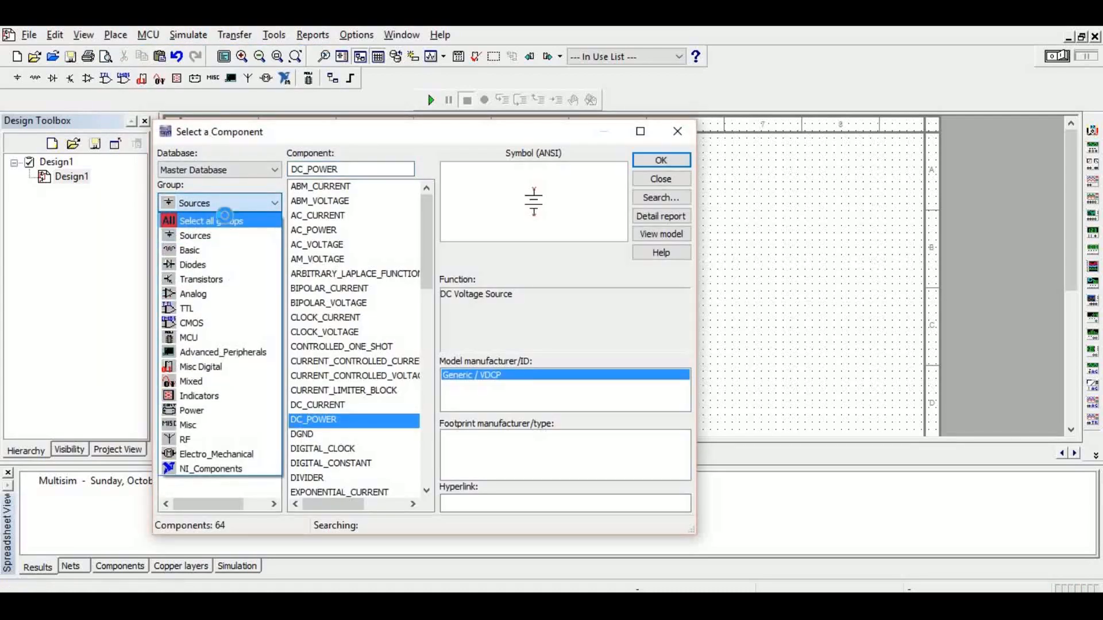
pyautogui.click(225, 221)
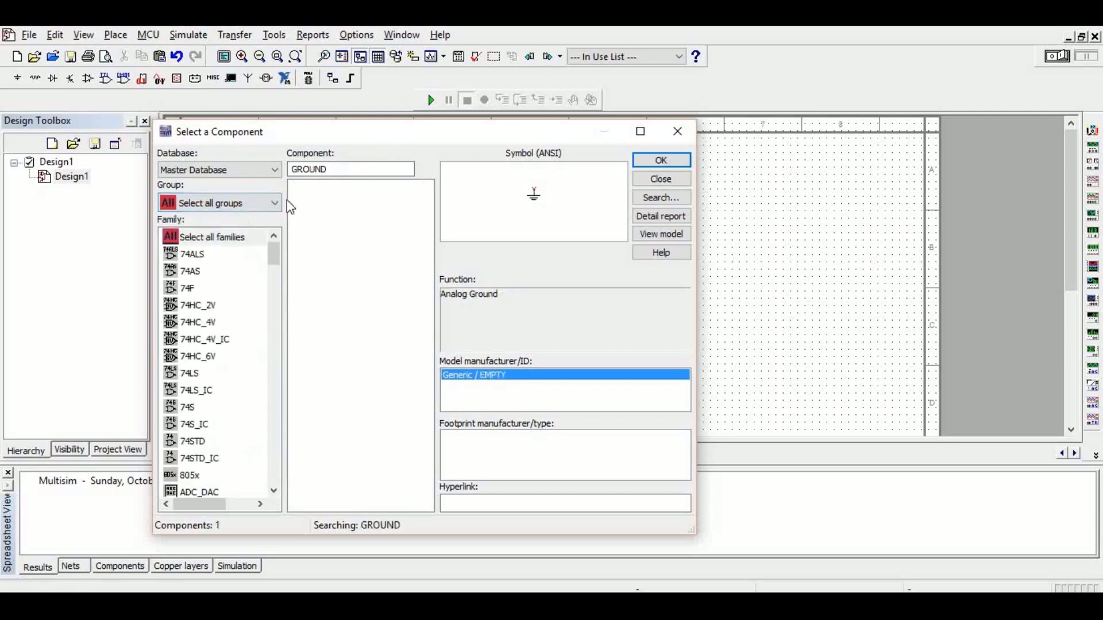
pyautogui.click(664, 163)
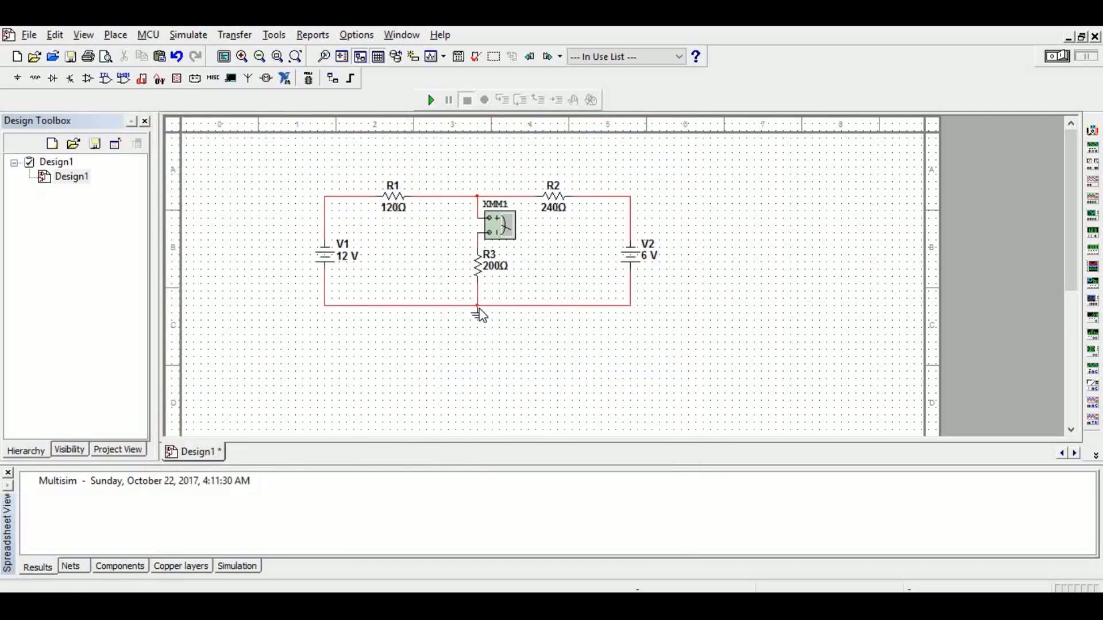
pyautogui.click(478, 311)
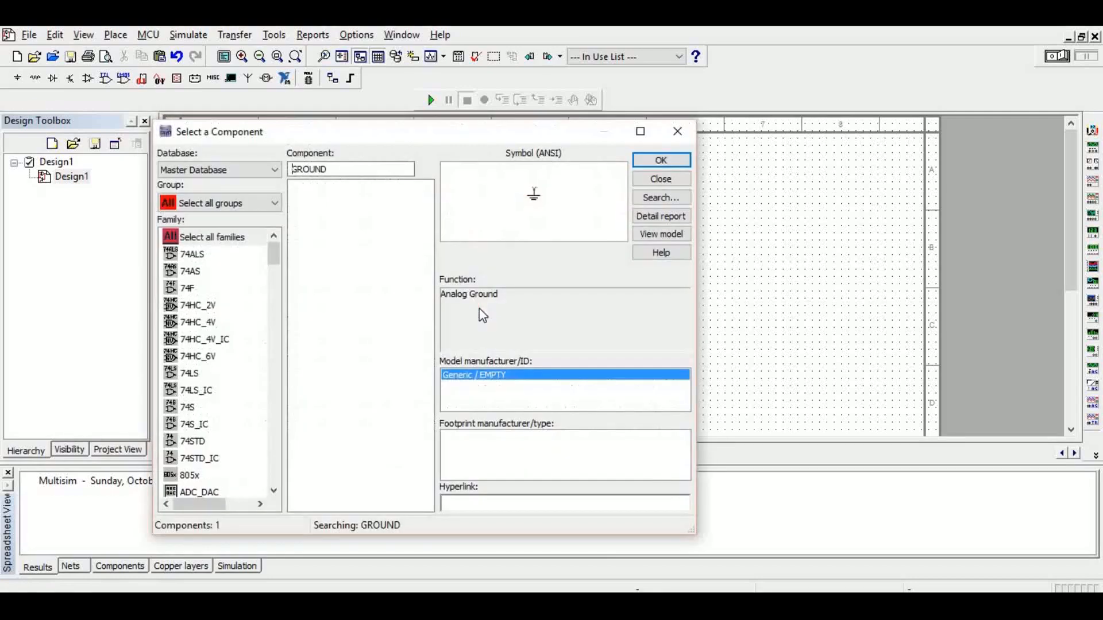
pyautogui.click(679, 132)
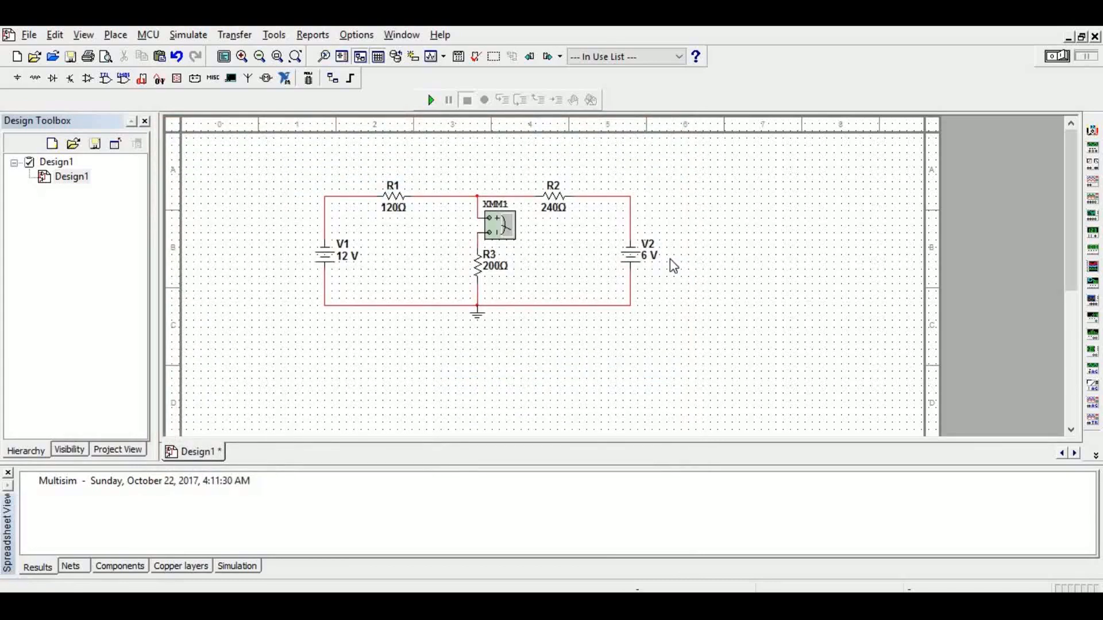
# Shift multimeter XMM1 slightly, run the simulation and set the multimeter to measure DC current beside the circuit
pyautogui.click(505, 228)
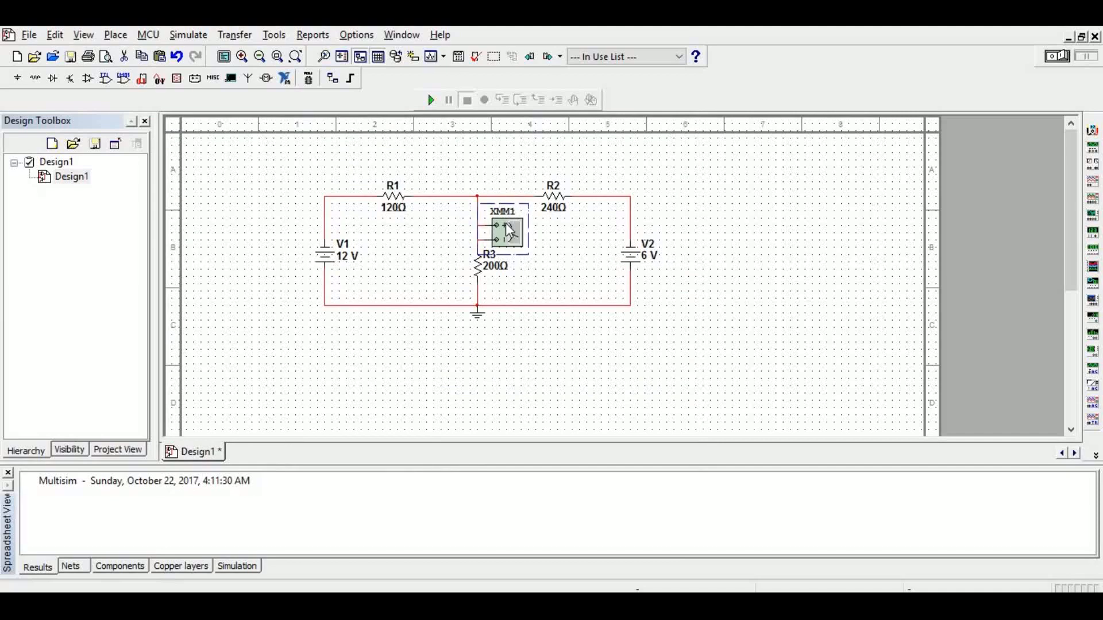
pyautogui.click(432, 102)
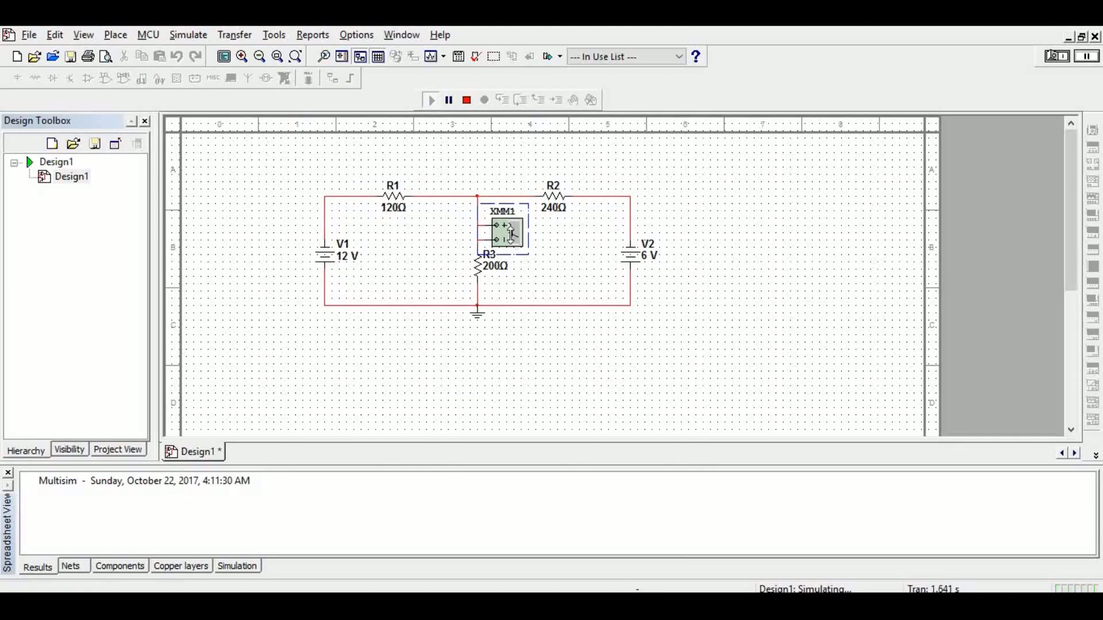
pyautogui.doubleClick(513, 240)
pyautogui.moveTo(555, 255); pyautogui.dragTo(819, 186)
pyautogui.click(772, 232)
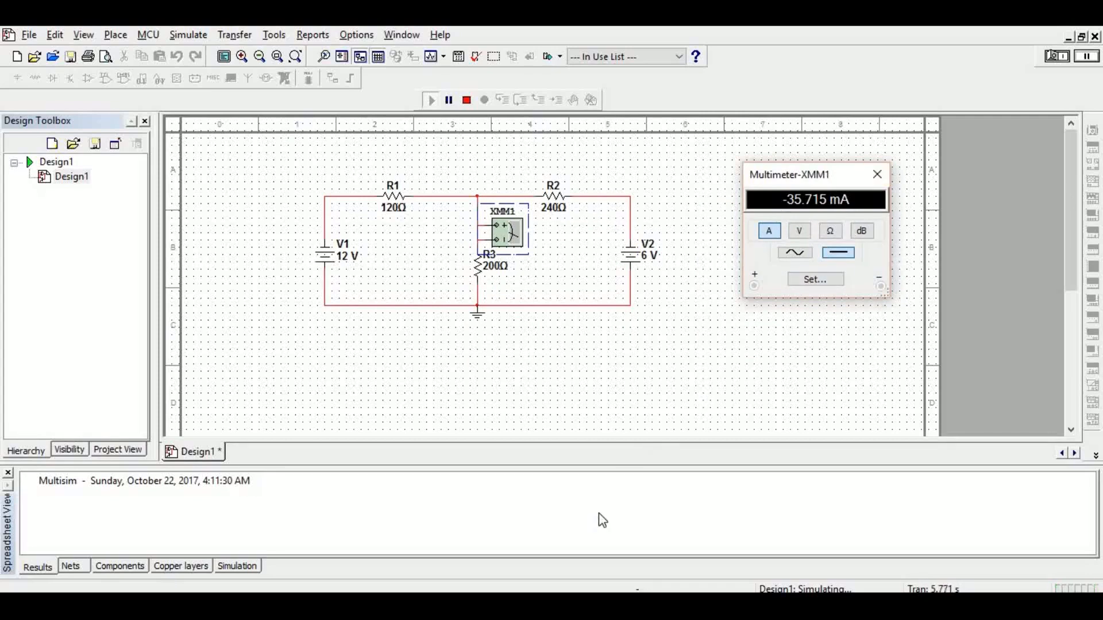
# Switch to the Word document, record the net current I across 200ohm as -35.715mA, and return to Multisim
pyautogui.hotkey('alt', 'Tab')
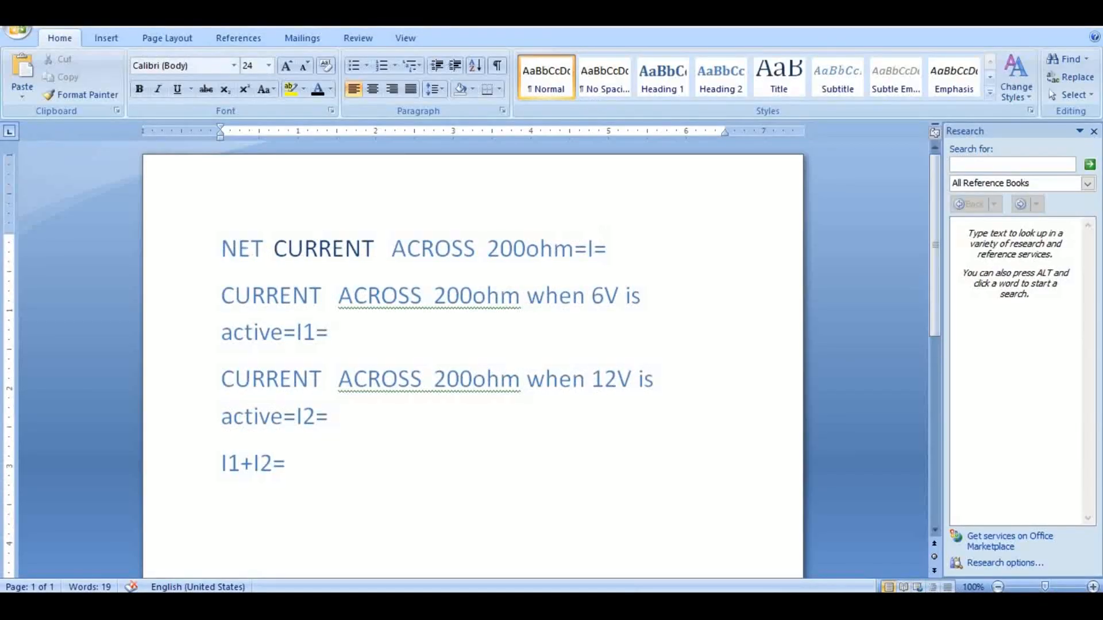
pyautogui.write('-35.715m')
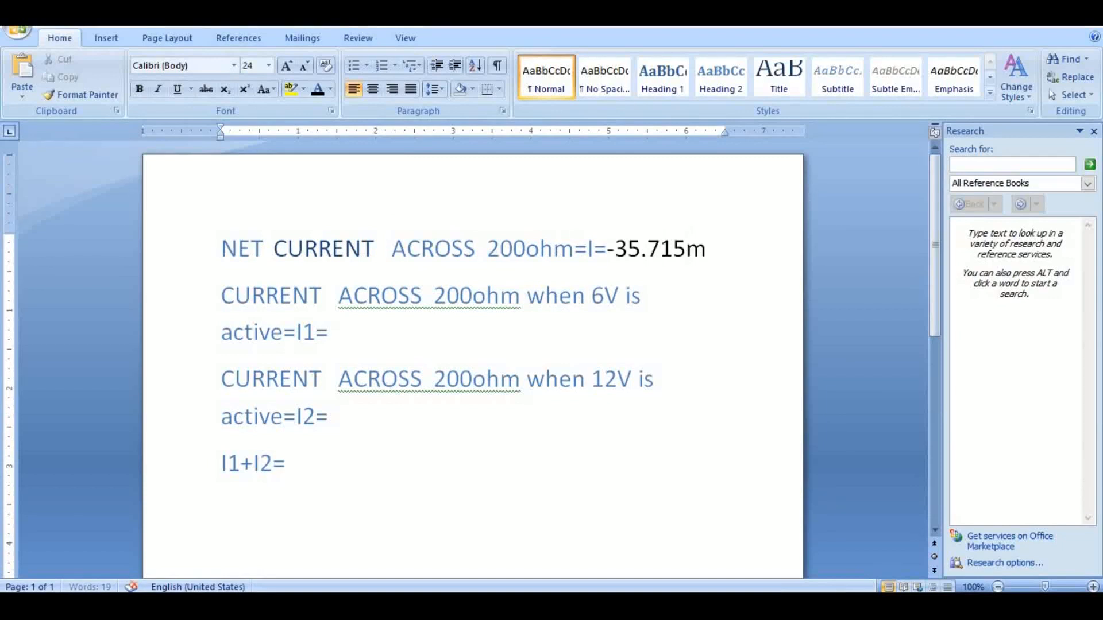
pyautogui.write('A')
pyautogui.hotkey('alt', 'Tab')
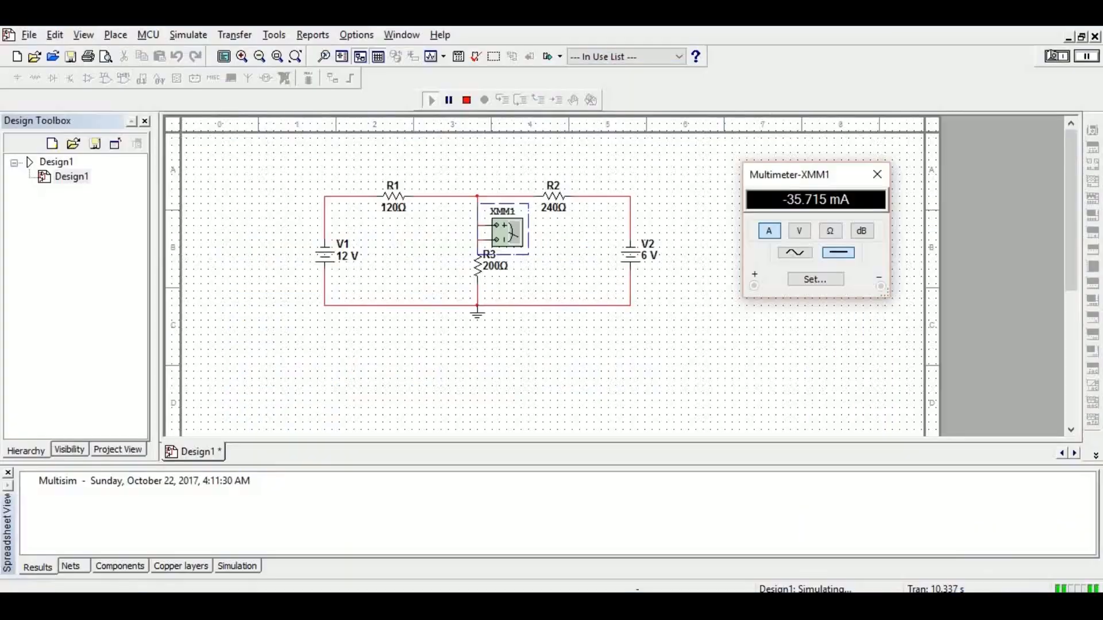
# Close the multimeter readout, stop the simulation and remove the 6 V source V2 from the circuit
pyautogui.click(877, 179)
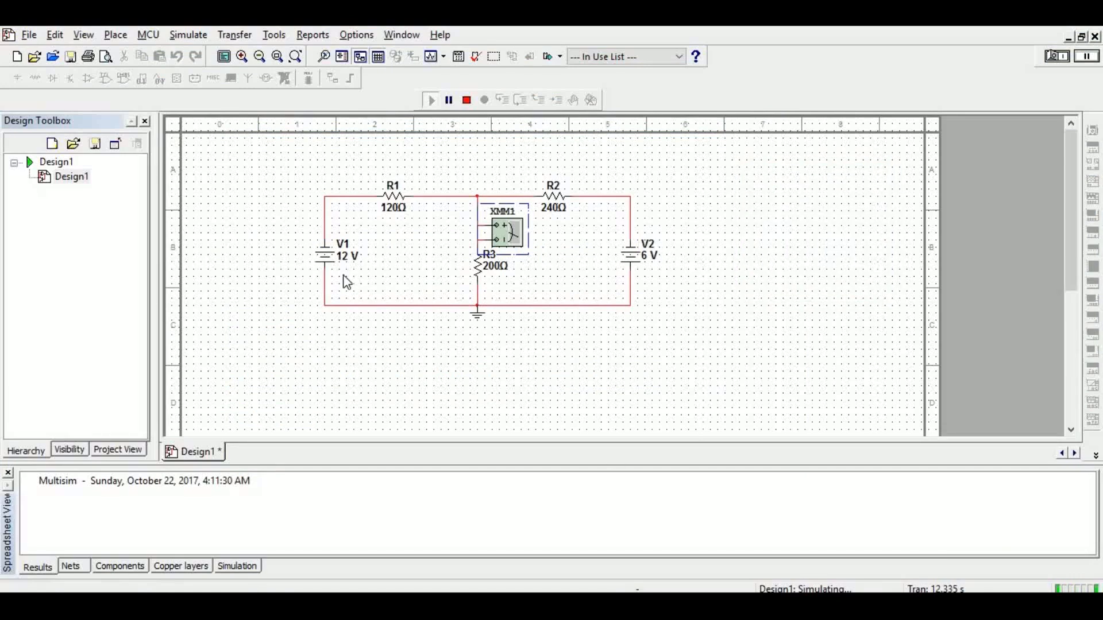
pyautogui.click(636, 259)
pyautogui.rightClick(632, 252)
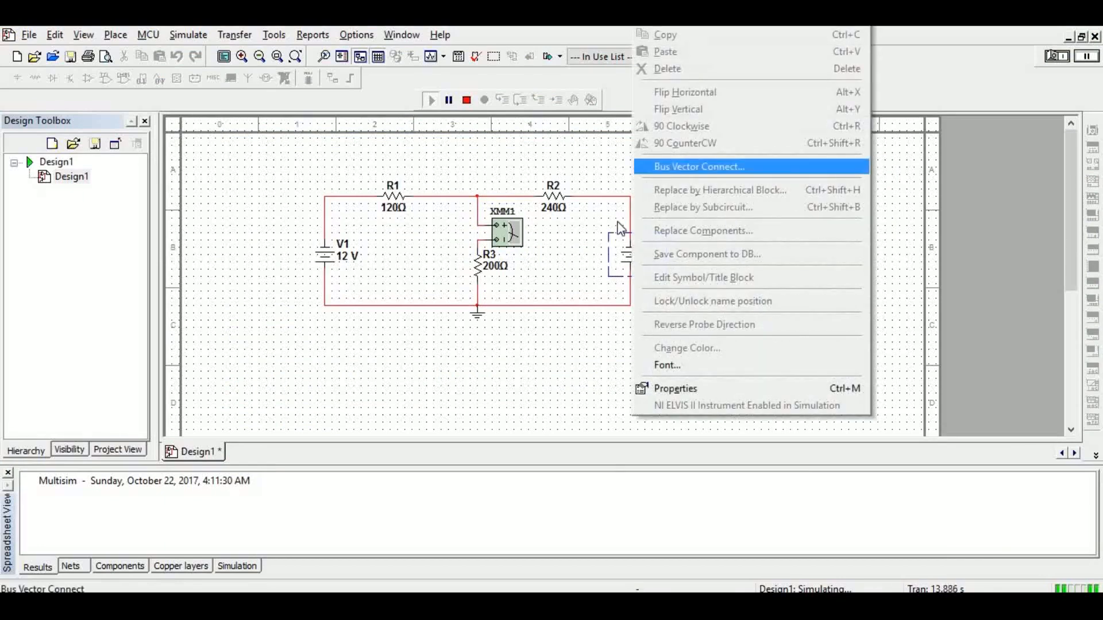
pyautogui.click(582, 144)
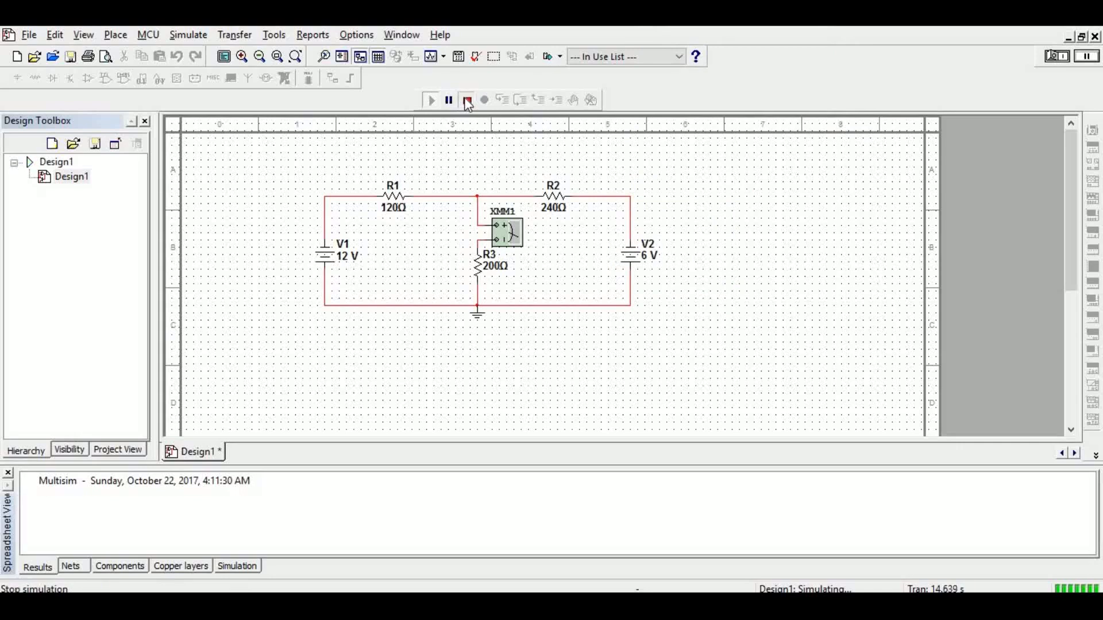
pyautogui.click(466, 101)
pyautogui.click(643, 260)
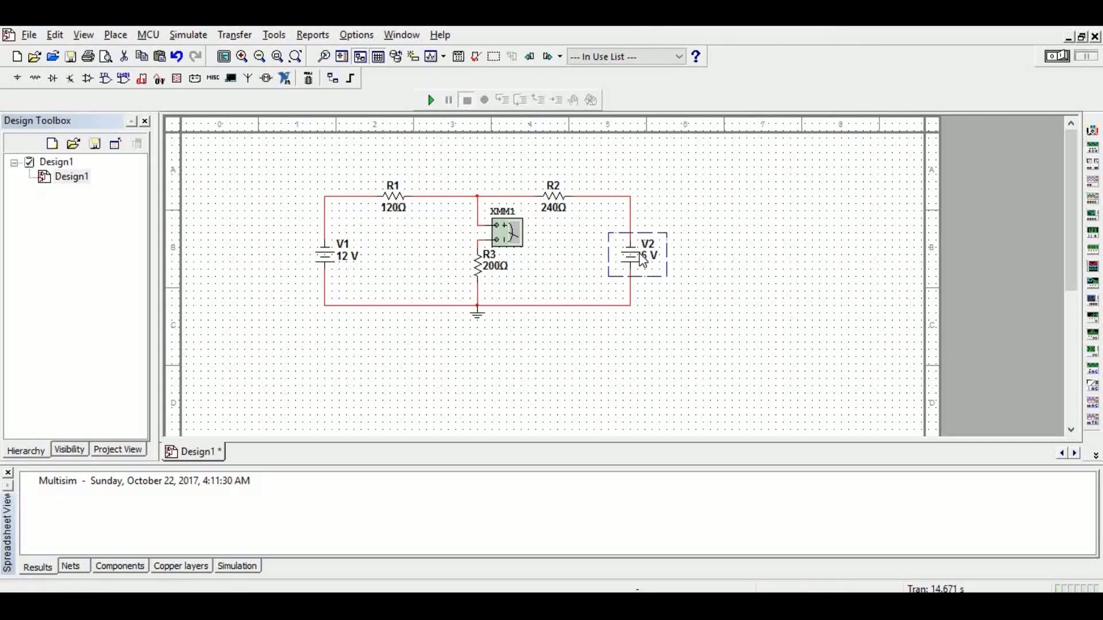
pyautogui.rightClick(640, 258)
pyautogui.click(672, 18)
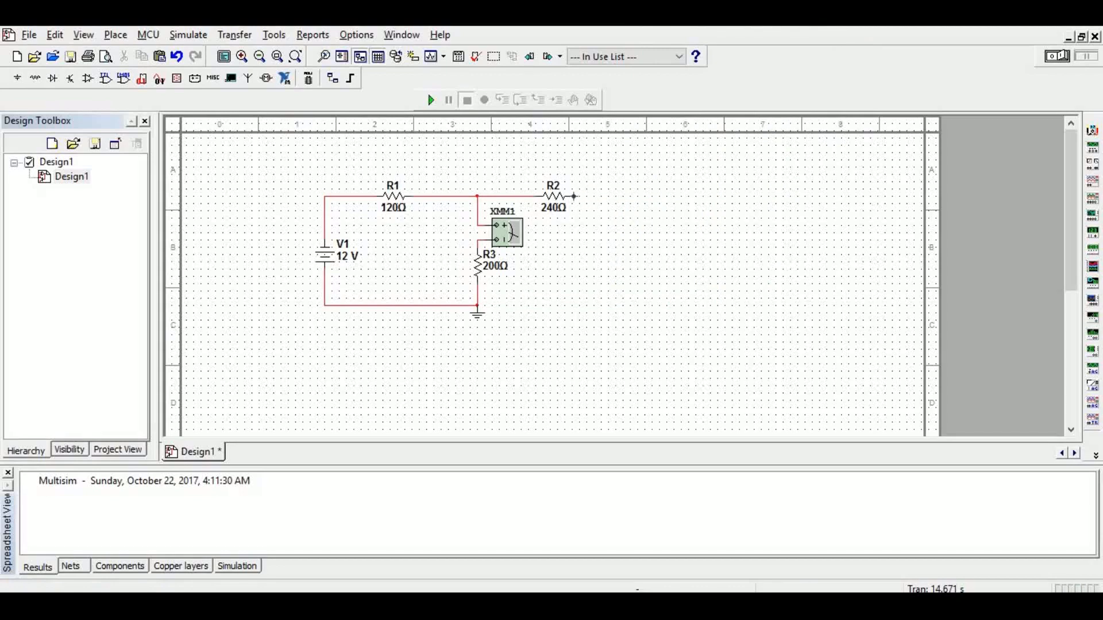
# Wire the free end of R2 to the node below R3, and run the simulation with the multimeter readout open
pyautogui.click(647, 299)
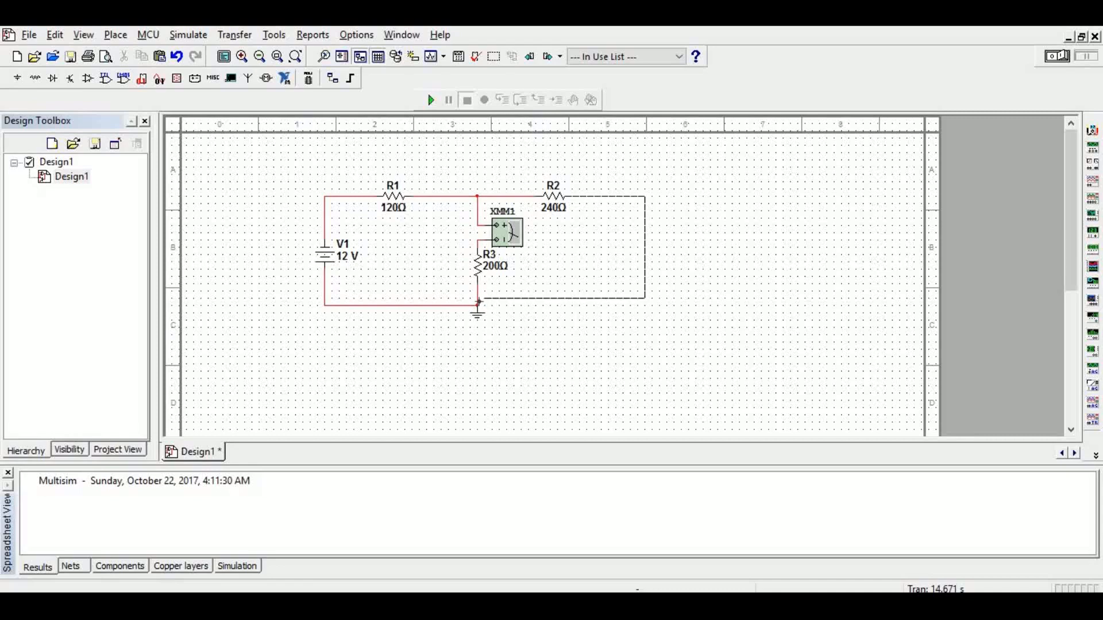
pyautogui.click(477, 295)
pyautogui.doubleClick(505, 238)
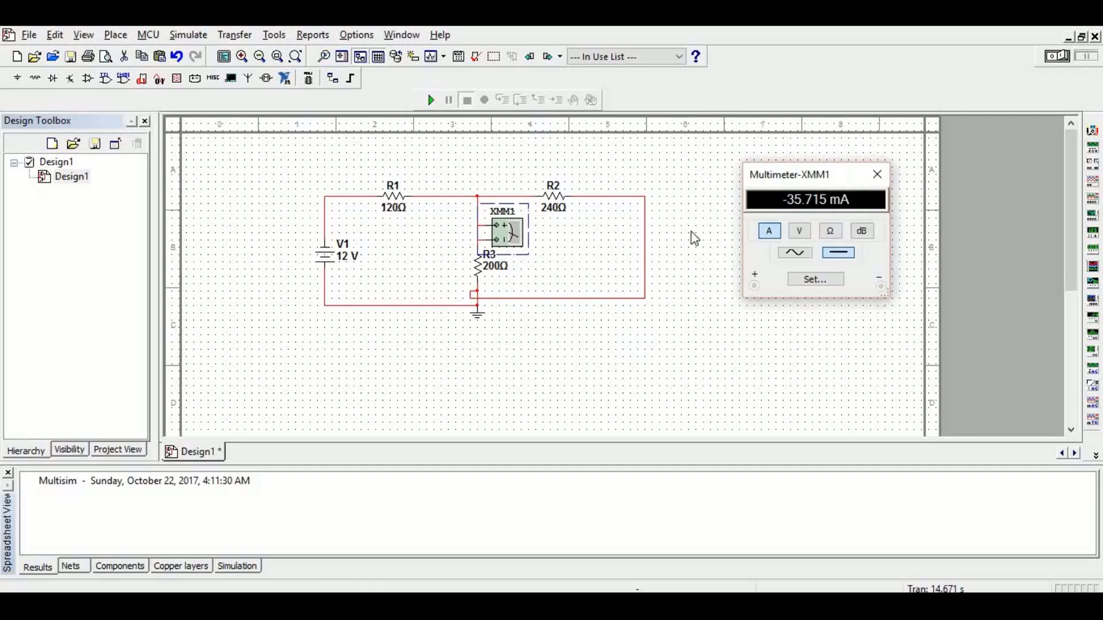
pyautogui.click(432, 101)
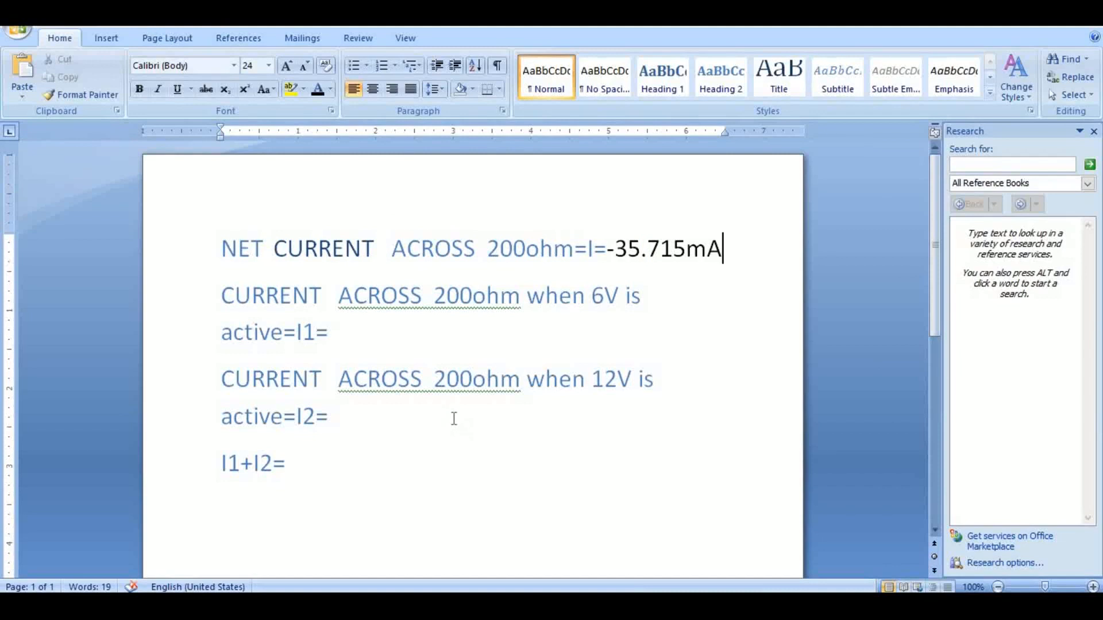
# Record the 200ohm current I2 for the active 12V source as -28.571mA and return to Multisim
pyautogui.write('-28')
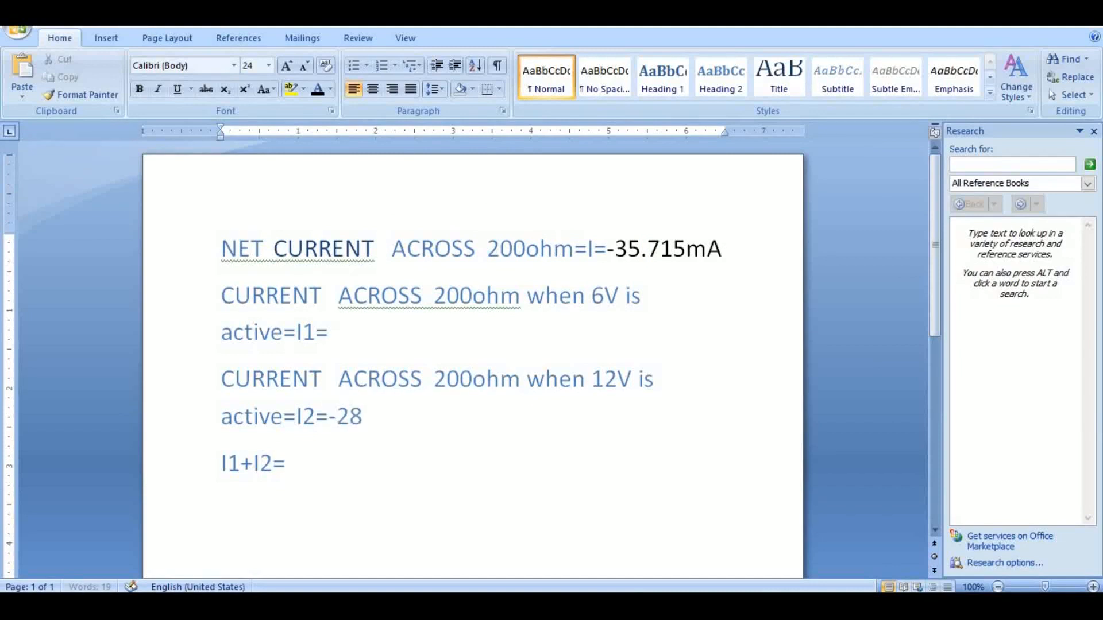
pyautogui.write('.571mA')
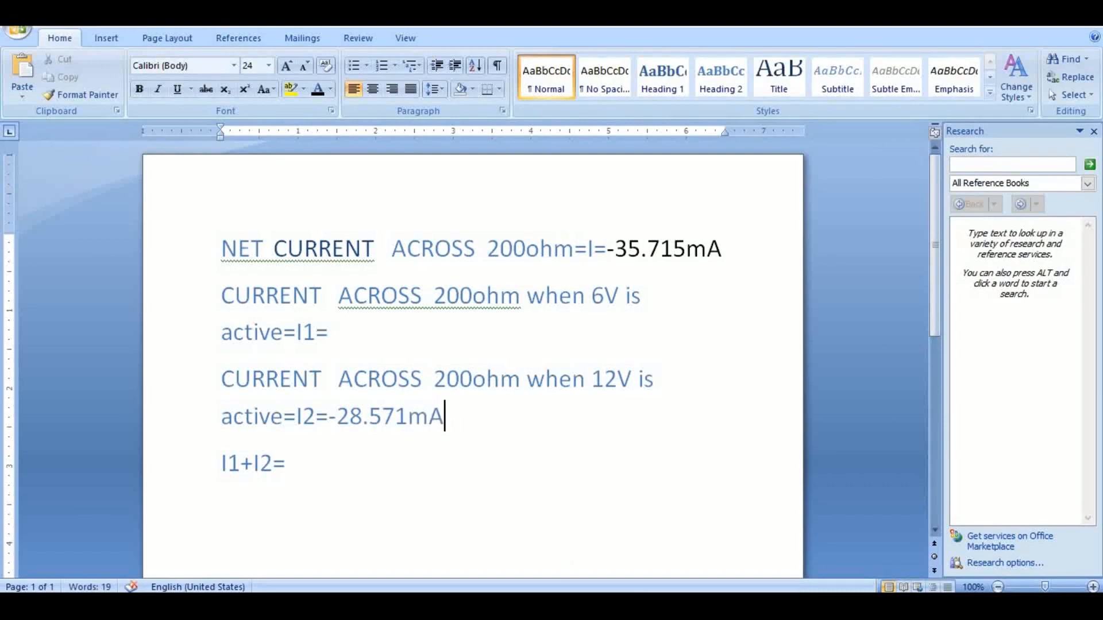
pyautogui.click(505, 605)
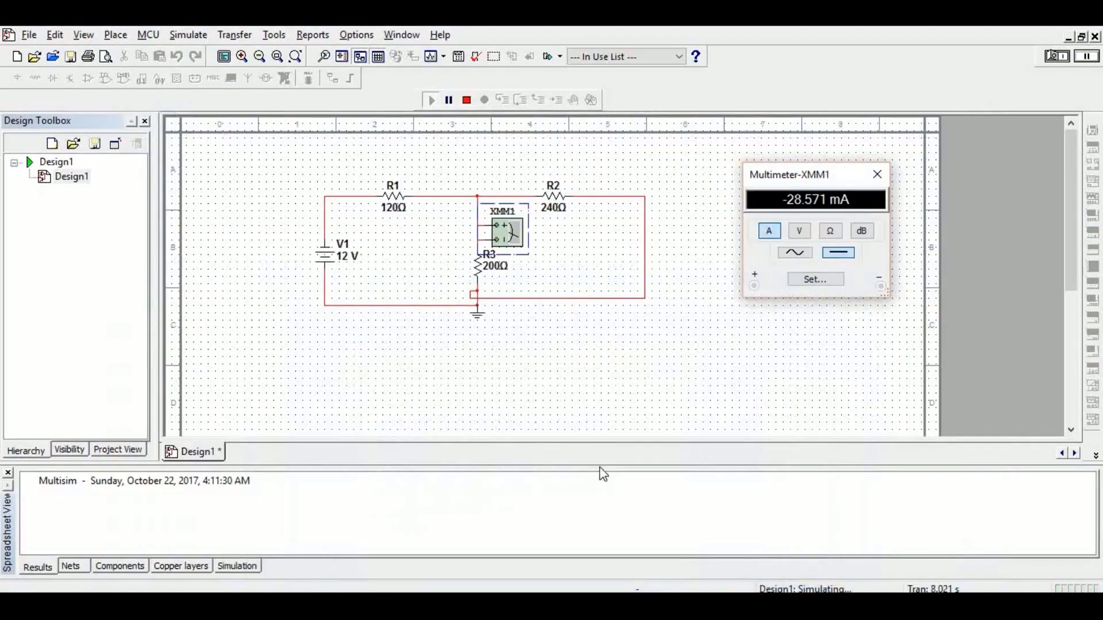
# Close the multimeter readout, stop the simulation and delete the wire between R2 and the node below R3
pyautogui.click(877, 179)
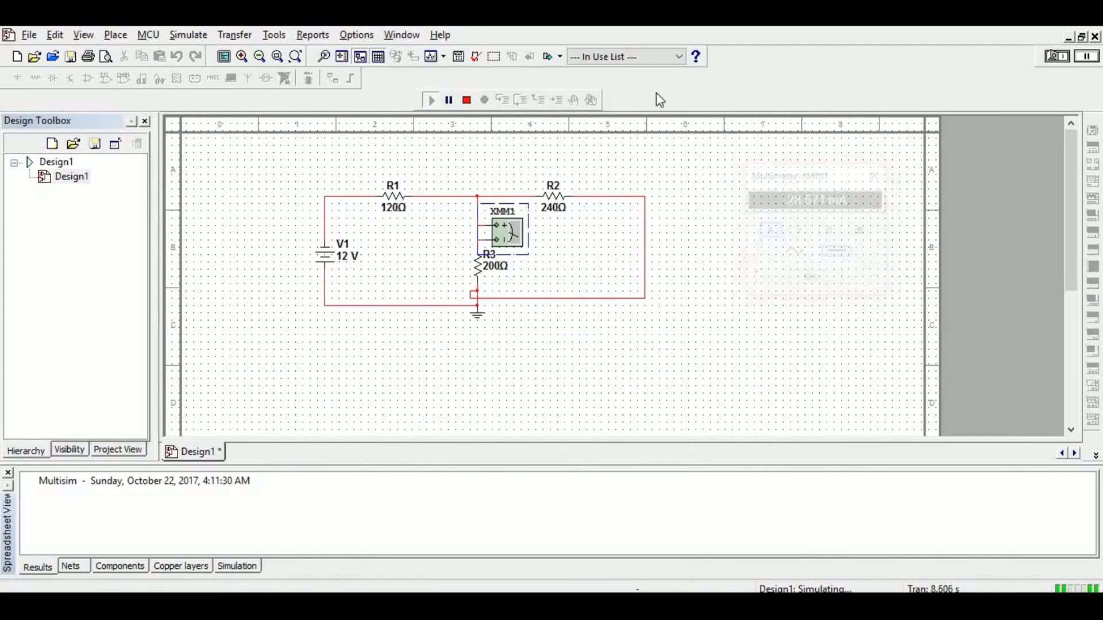
pyautogui.click(464, 108)
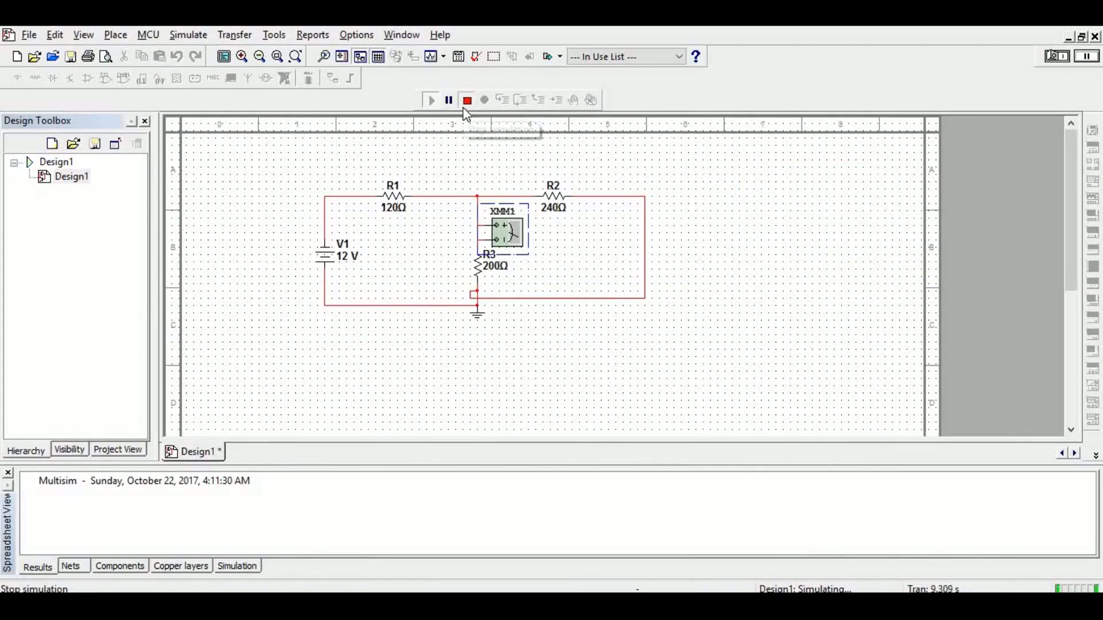
pyautogui.click(527, 298)
pyautogui.rightClick(528, 299)
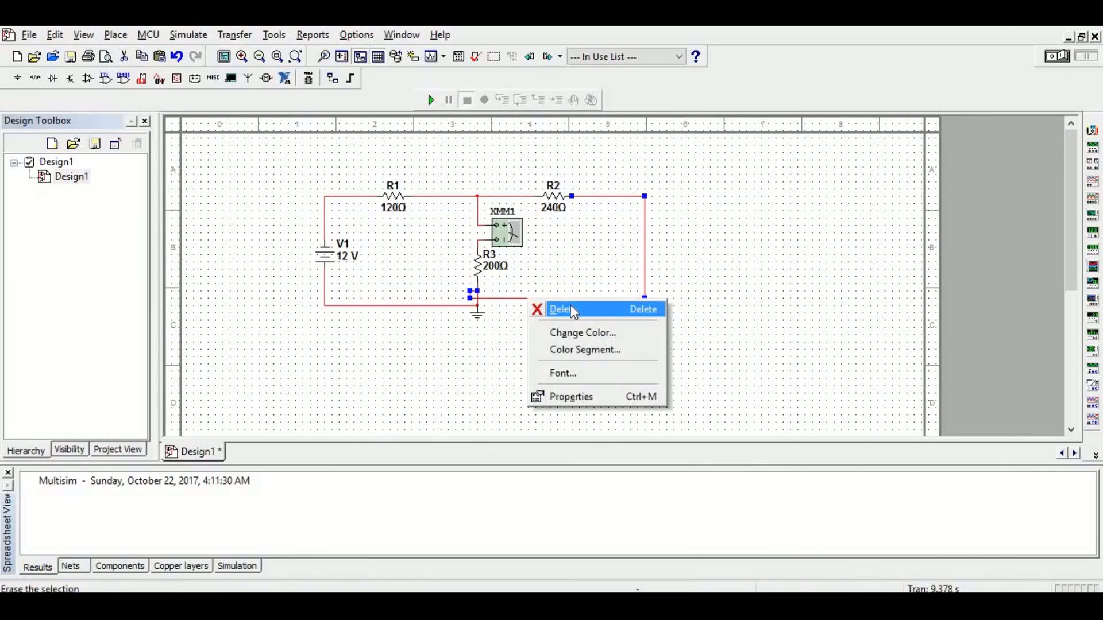
pyautogui.click(573, 310)
# Delete the wires connecting source V1 to the ground node and to resistor R1
pyautogui.click(337, 257)
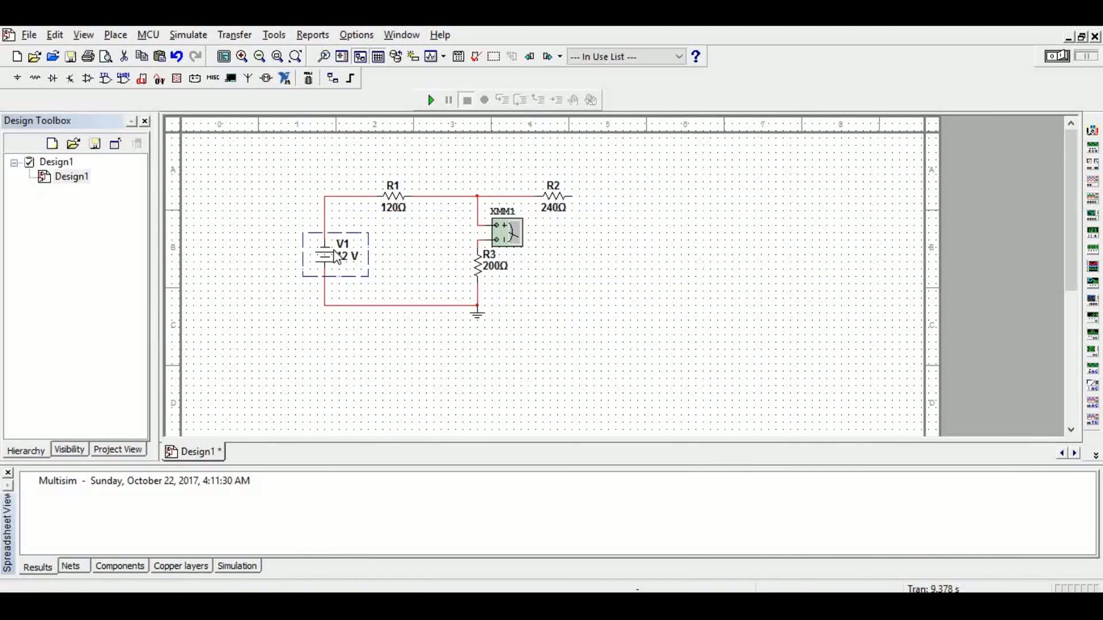
pyautogui.click(361, 306)
pyautogui.rightClick(361, 307)
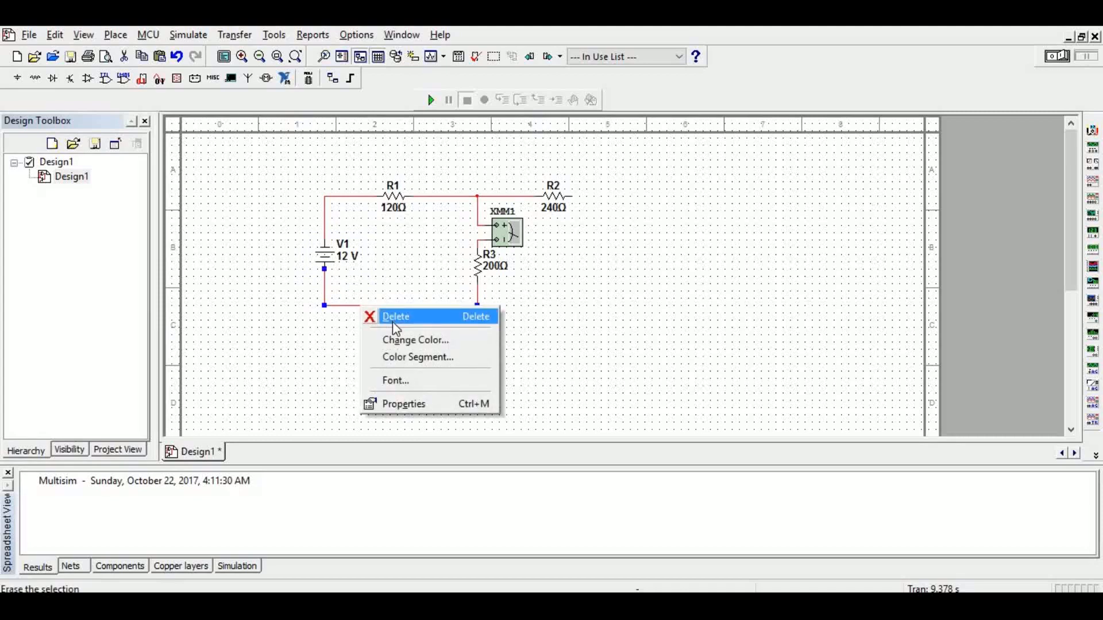
pyautogui.click(393, 323)
pyautogui.click(325, 201)
pyautogui.click(326, 202)
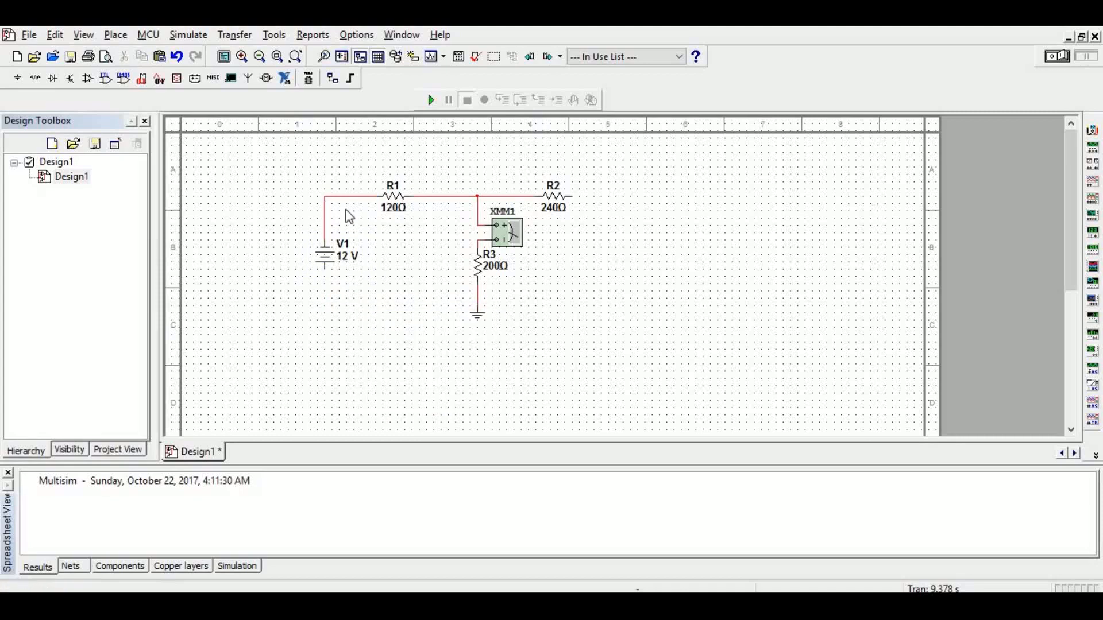
pyautogui.click(333, 196)
pyautogui.rightClick(335, 196)
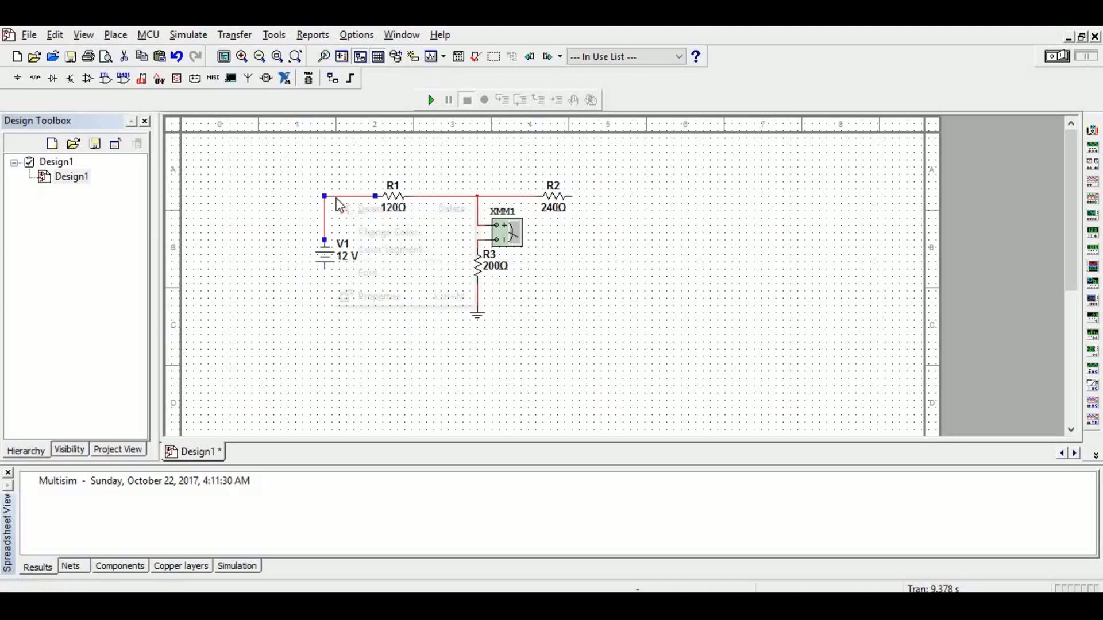
pyautogui.click(366, 206)
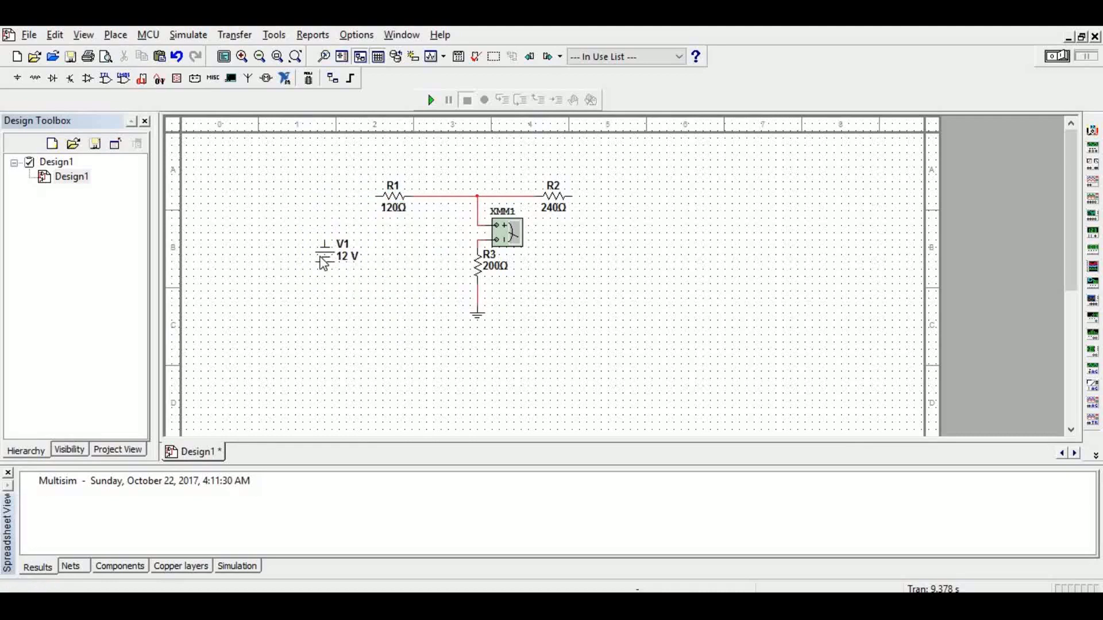
# Move source V1 to the other side of the circuit below R2's free end and set its voltage to 6 V
pyautogui.moveTo(320, 257); pyautogui.dragTo(589, 257)
pyautogui.doubleClick(622, 261)
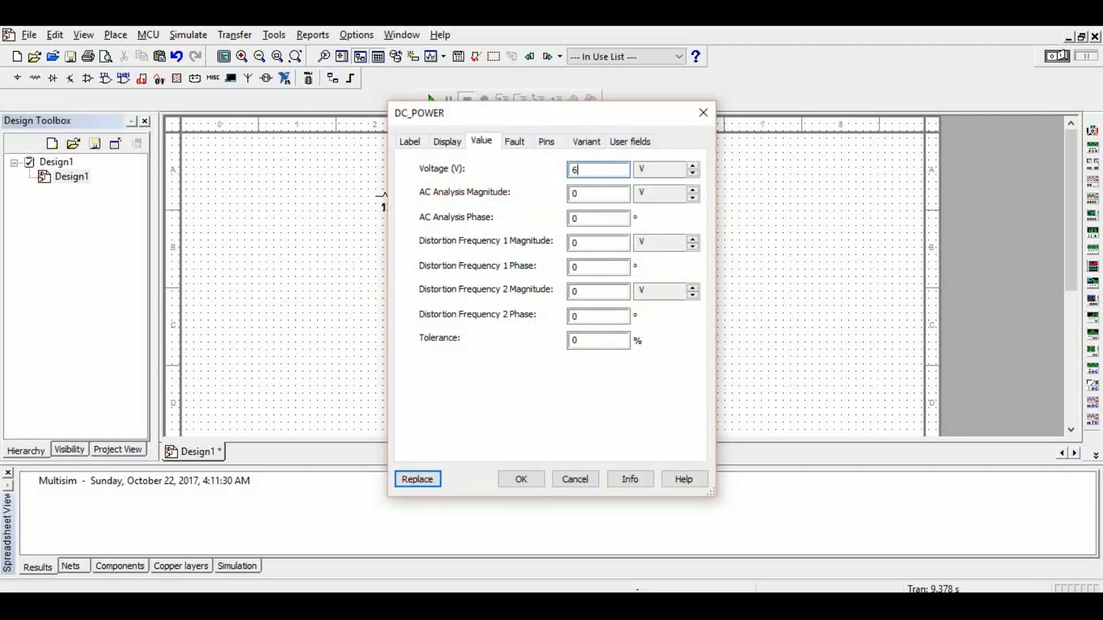
pyautogui.write('6')
pyautogui.click(521, 479)
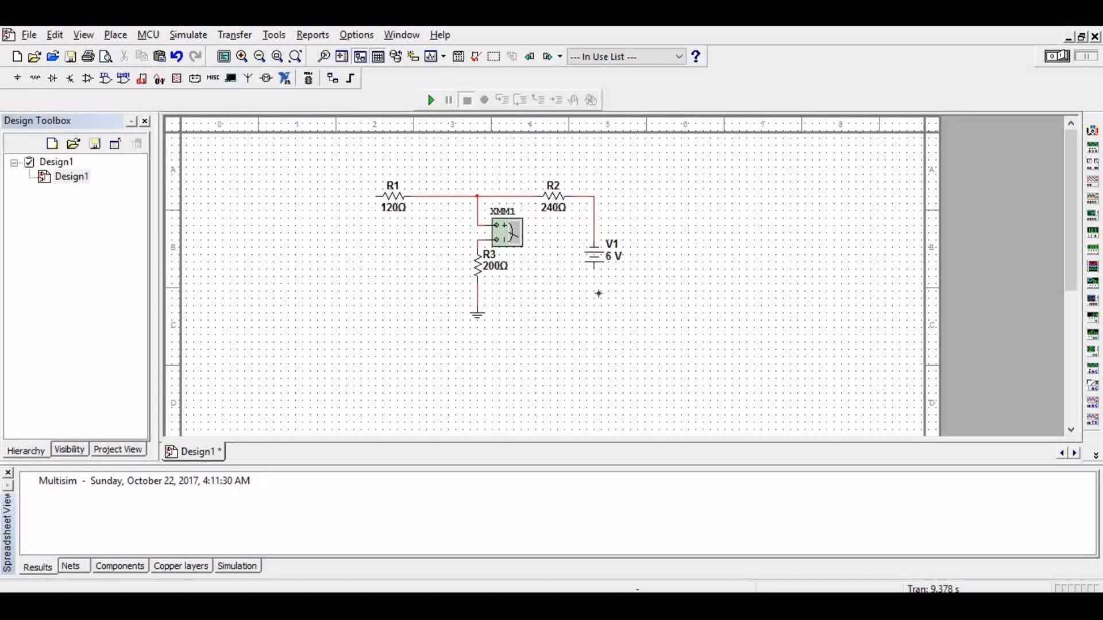
# Wire V1 between R2 and the node below R3, join R1's free end to that node, and run the simulation with the multimeter open
pyautogui.click(476, 298)
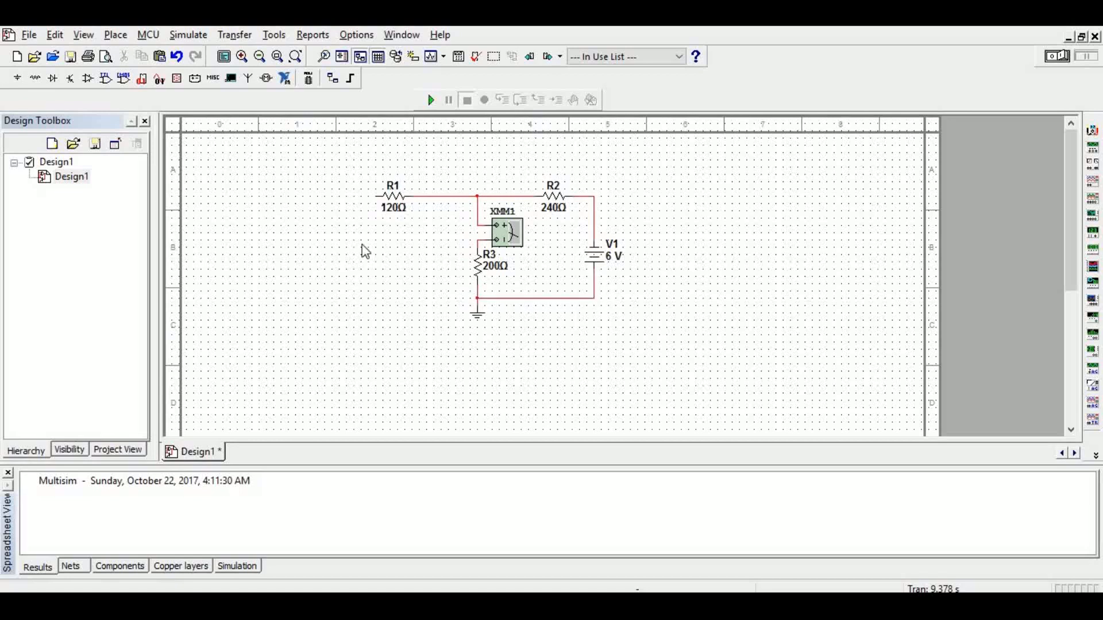
pyautogui.click(376, 197)
pyautogui.doubleClick(510, 240)
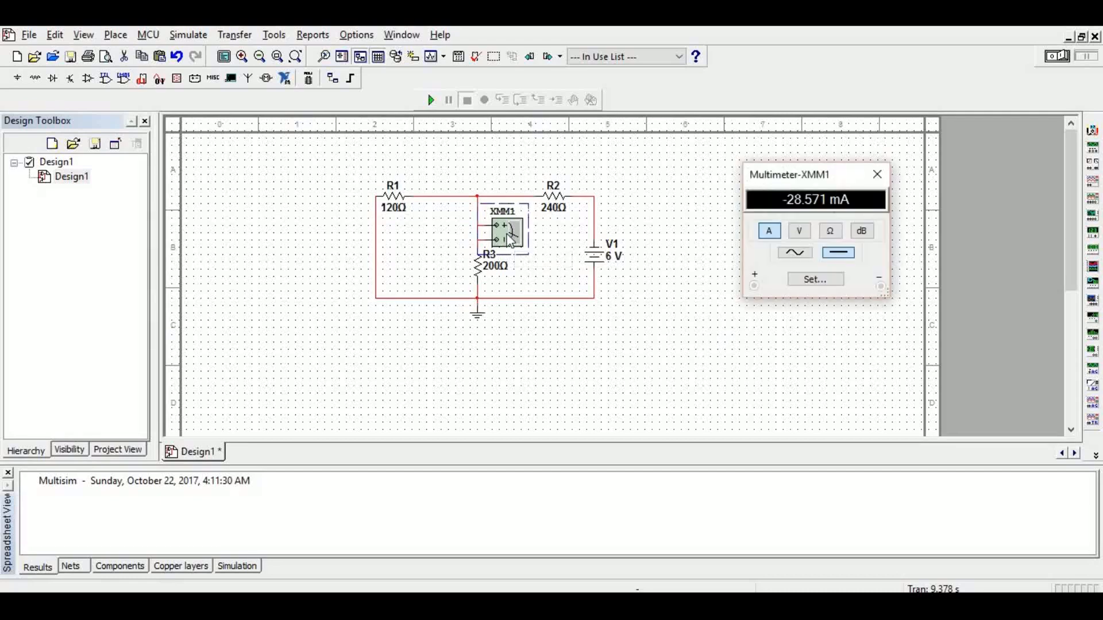
pyautogui.click(432, 101)
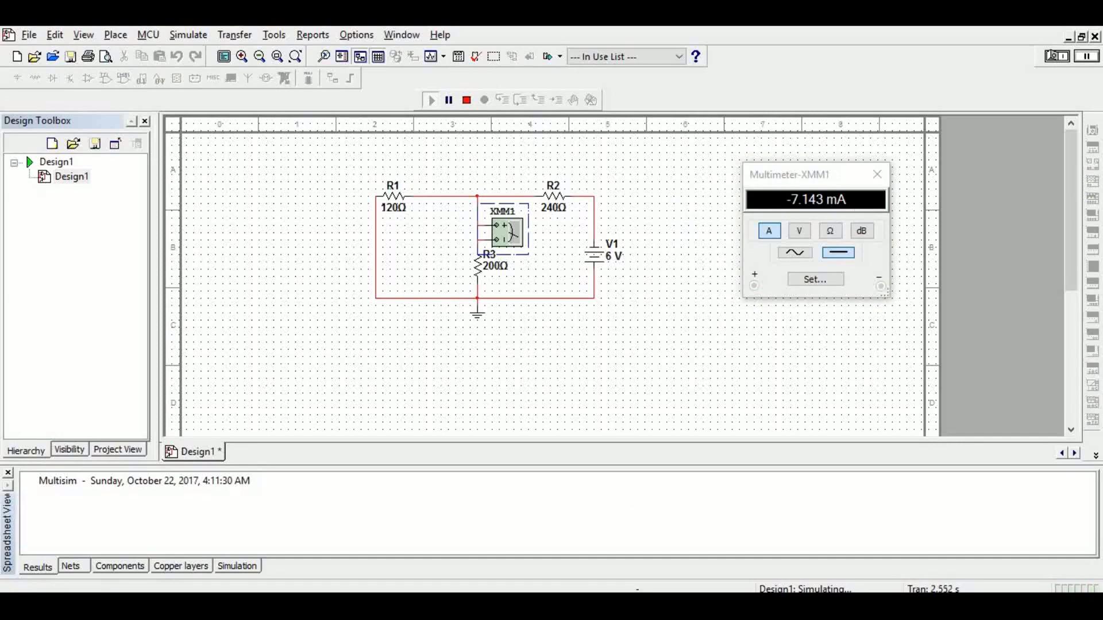
# Switch to the Word document and record I1 for the active 6V source as -7.143mA and I1+I2 as -35.714mA
pyautogui.click(574, 604)
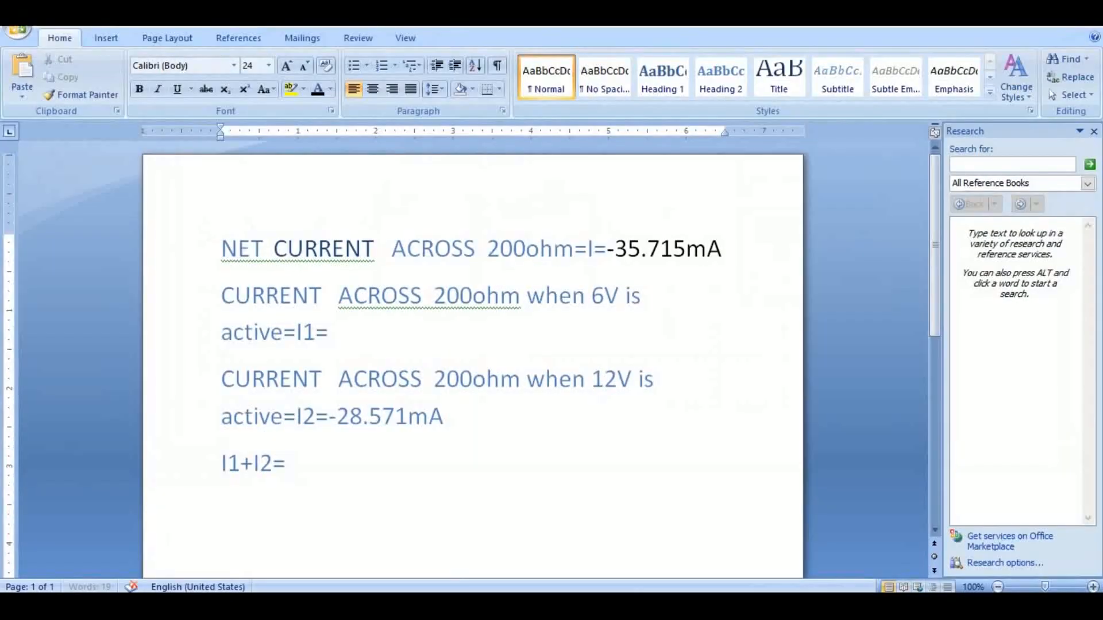
pyautogui.click(439, 328)
pyautogui.write('-7.')
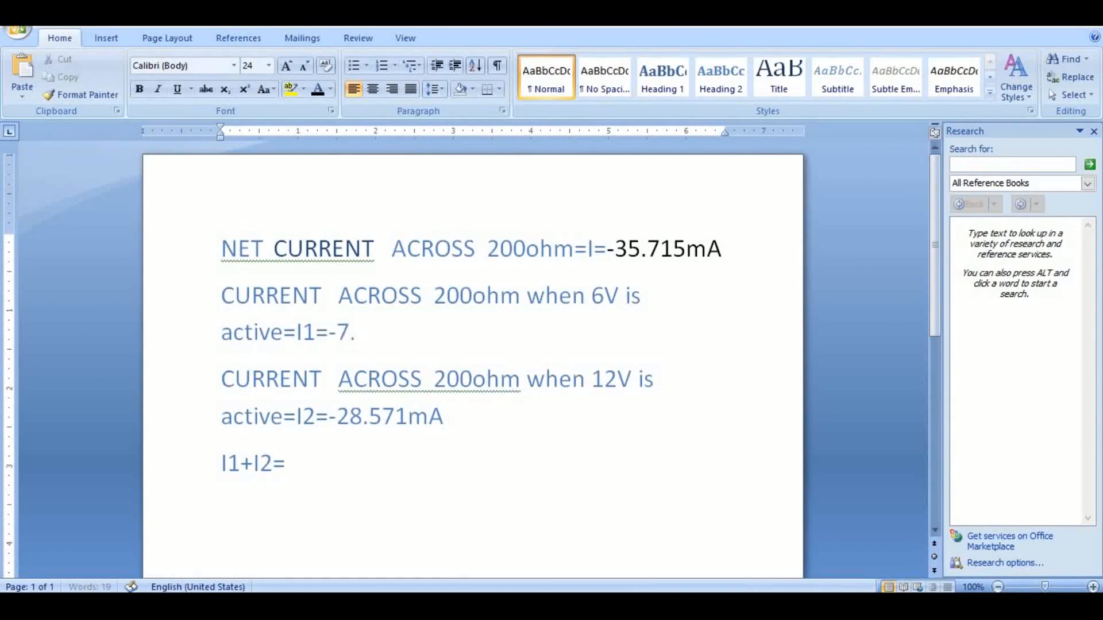
pyautogui.write('143')
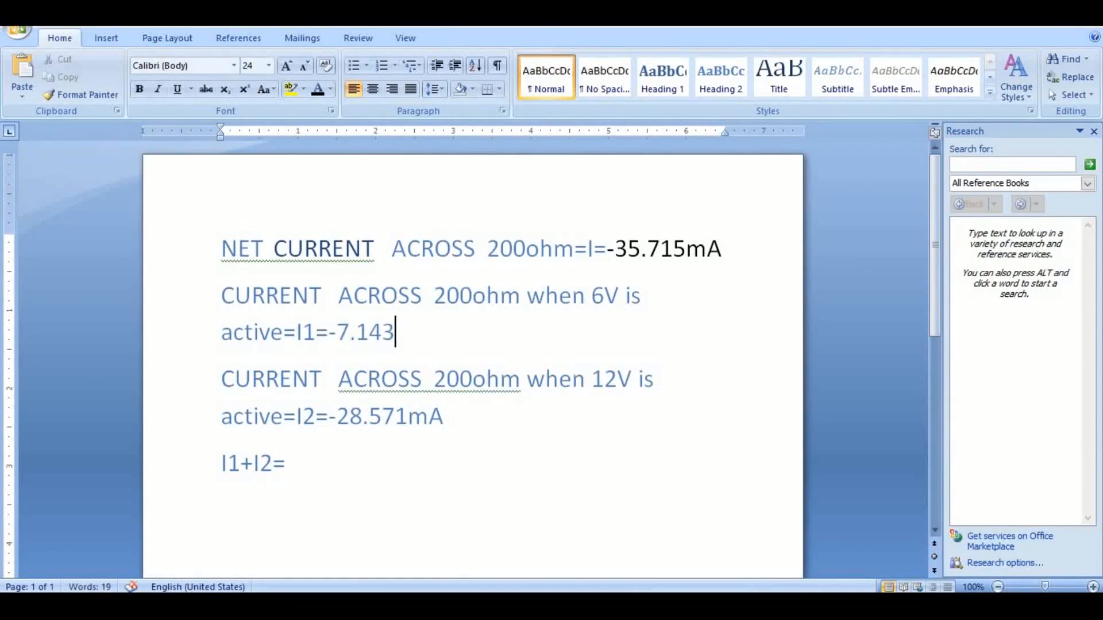
pyautogui.write('mA')
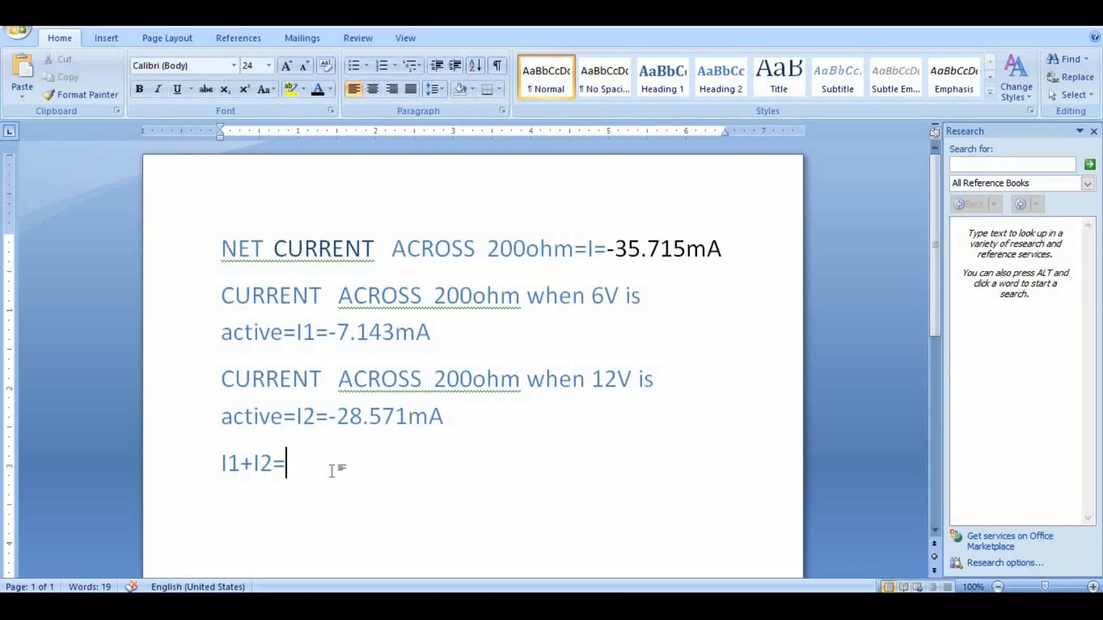
pyautogui.write('-35.714mA')
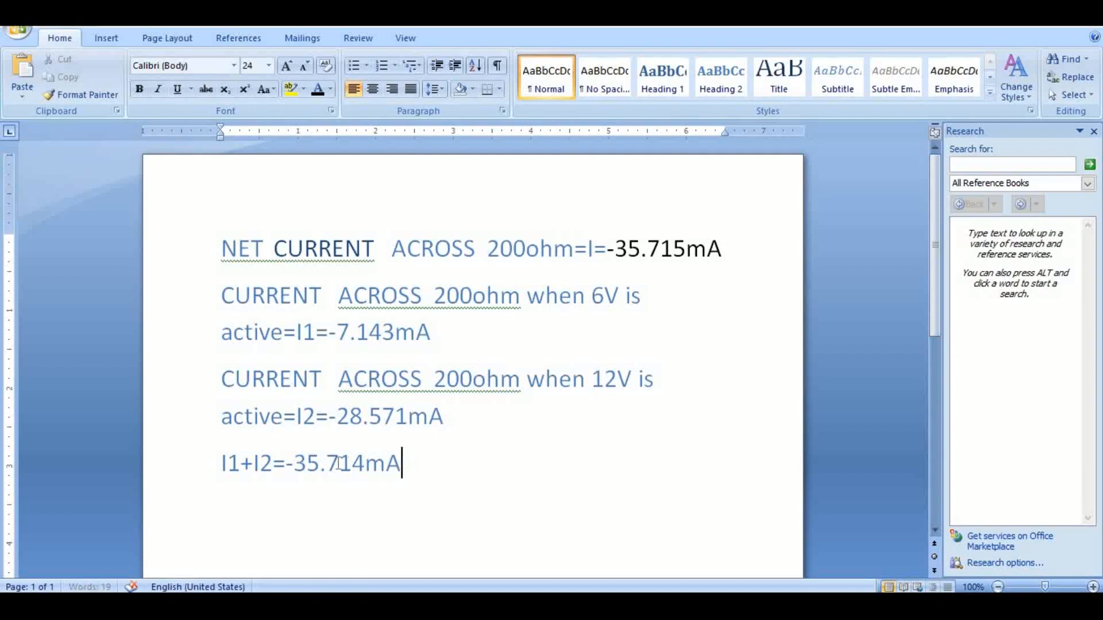
# Compare the recorded I1+I2 sum with the net current I in the document and bring up the Multisim window preview
pyautogui.moveTo(340, 463); pyautogui.dragTo(294, 463)
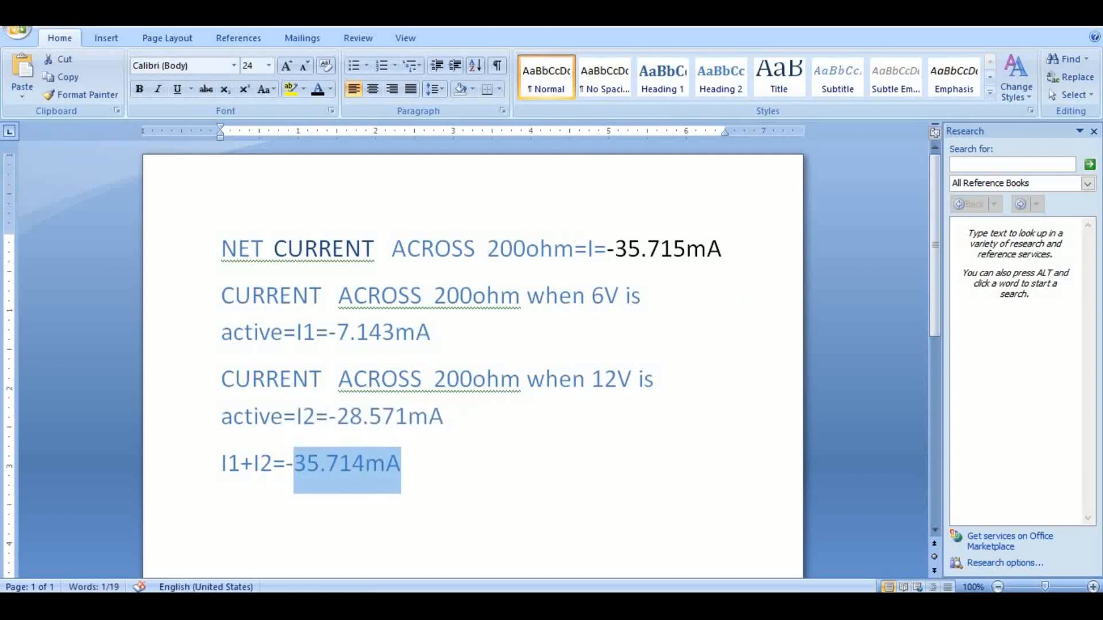
pyautogui.moveTo(722, 248); pyautogui.dragTo(614, 248)
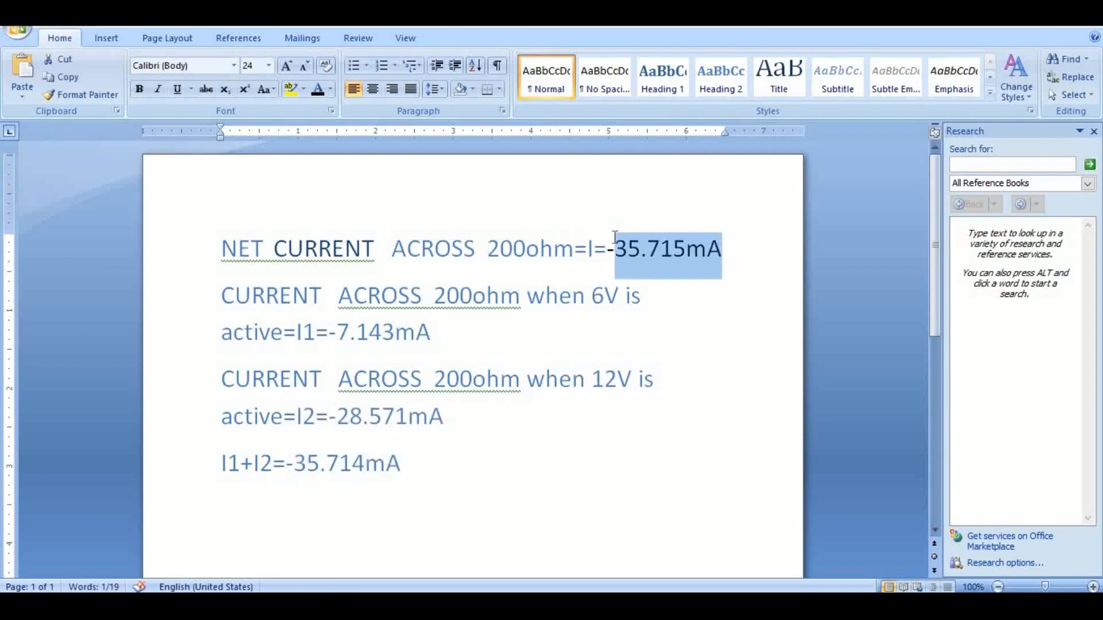
pyautogui.click(438, 461)
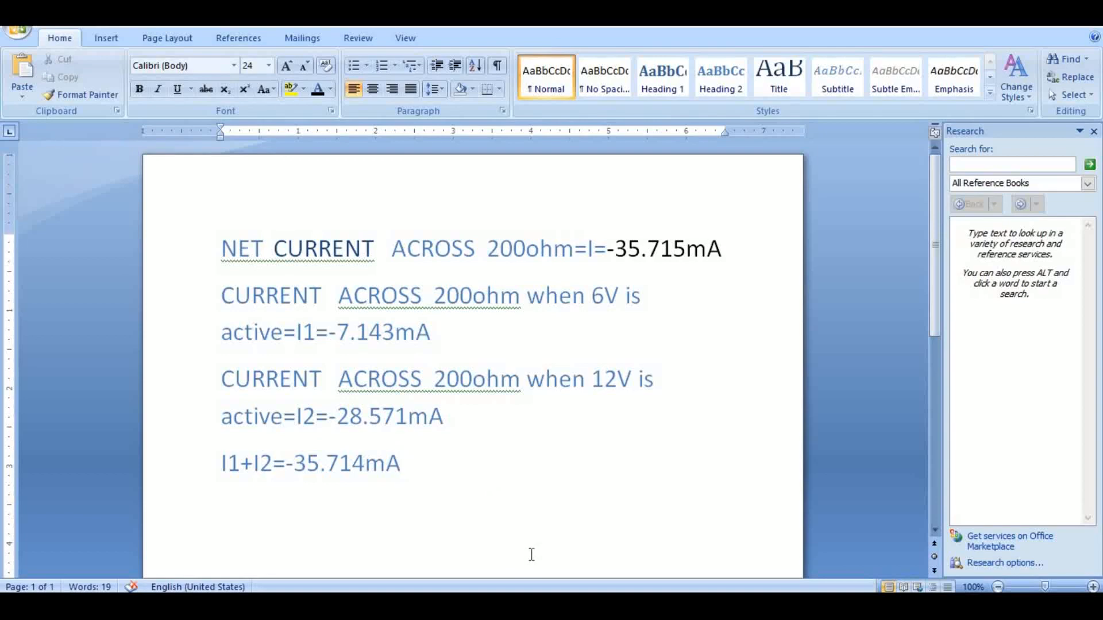
pyautogui.hotkey('alt', 'Tab')
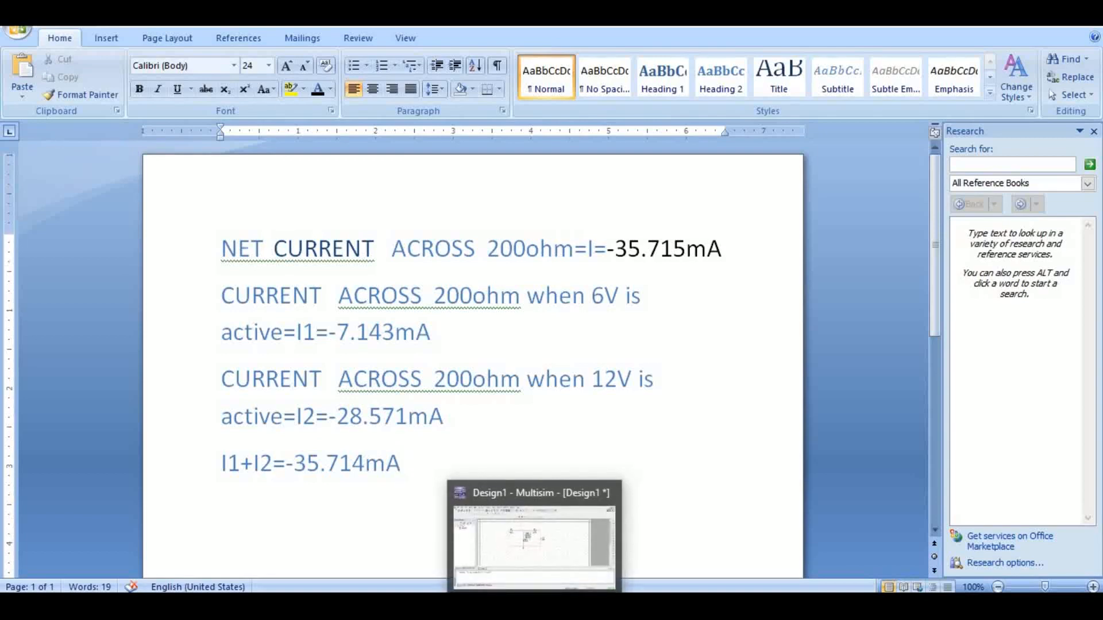